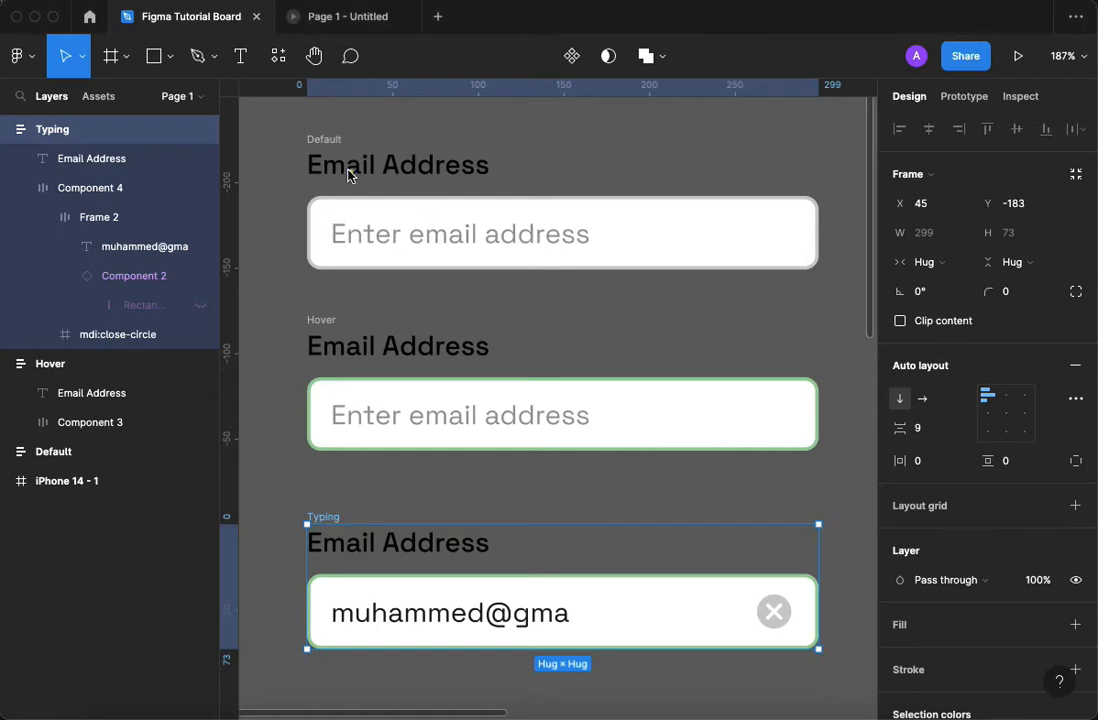
{"action": "left_click", "coordinate": [330, 139]}
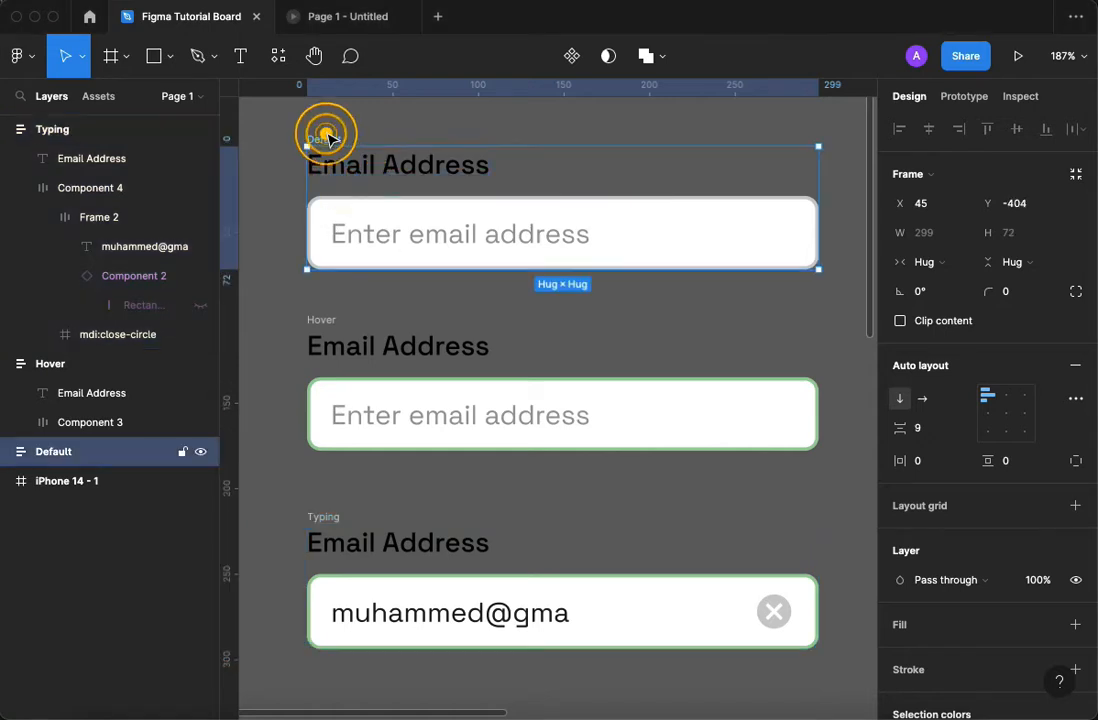
{"action": "left_click", "coordinate": [321, 320]}
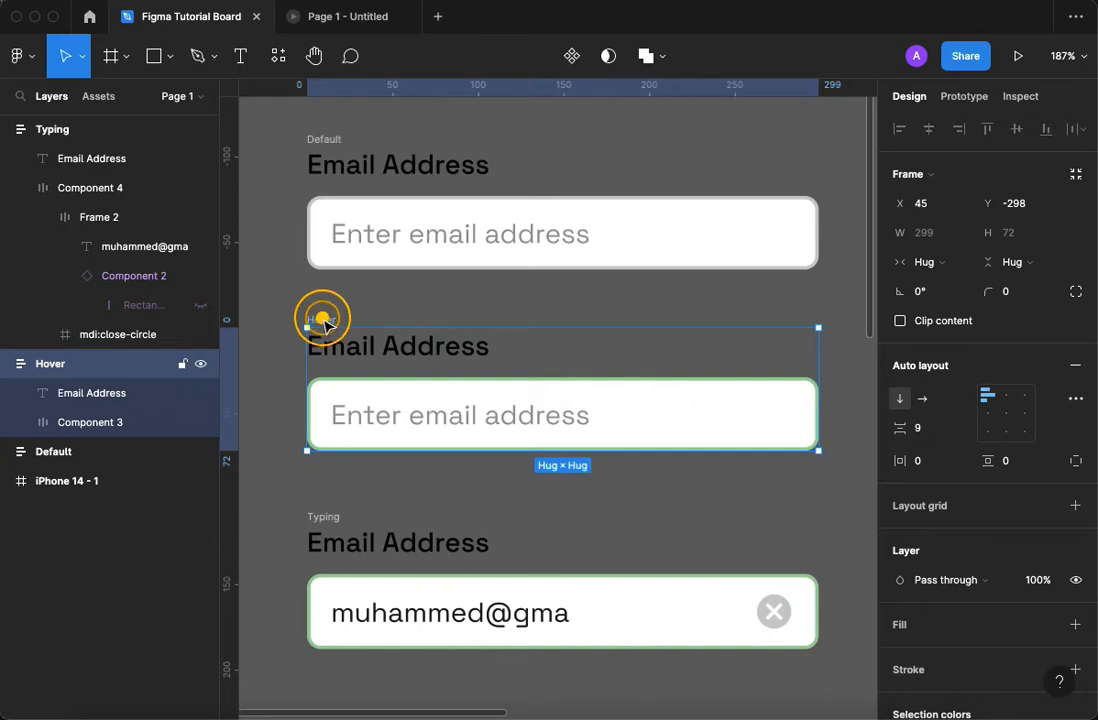
{"action": "left_click", "coordinate": [324, 516]}
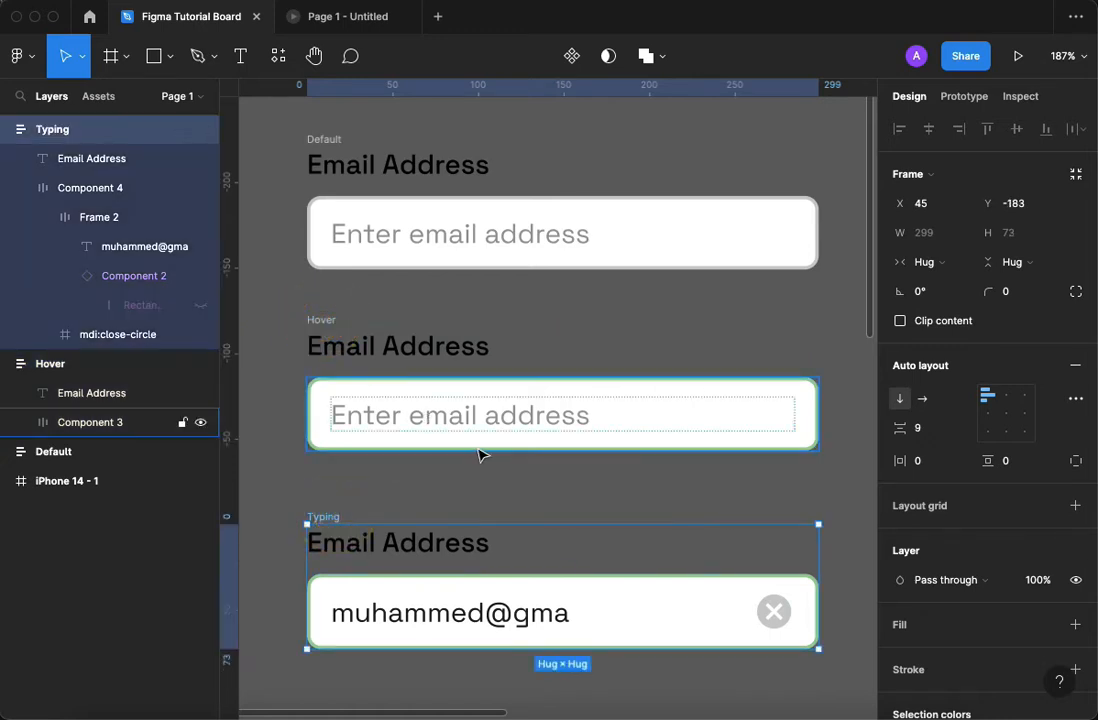
Draw a thin vertical rectangle about 1 × 24 in the empty canvas area below the Typing input field.
{"action": "scroll", "coordinate": [520, 490], "scroll_direction": "down", "scroll_amount": 3}
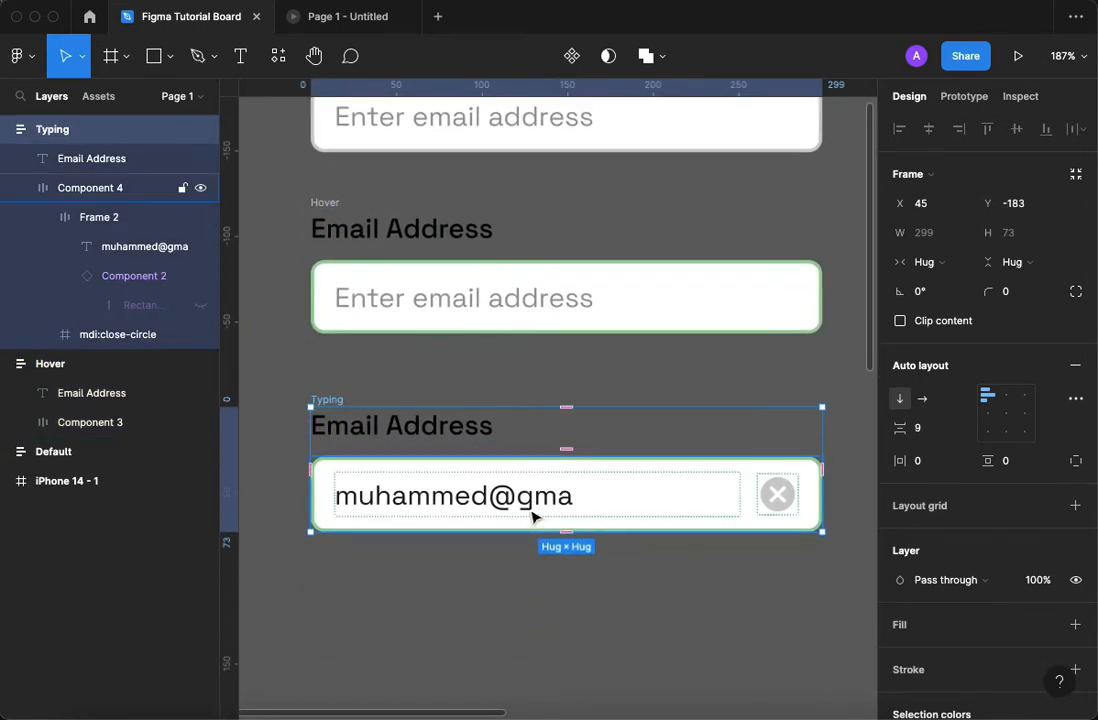
{"action": "scroll", "coordinate": [545, 510], "scroll_direction": "down", "scroll_amount": 2}
{"action": "scroll", "coordinate": [536, 518], "scroll_direction": "down", "scroll_amount": 1}
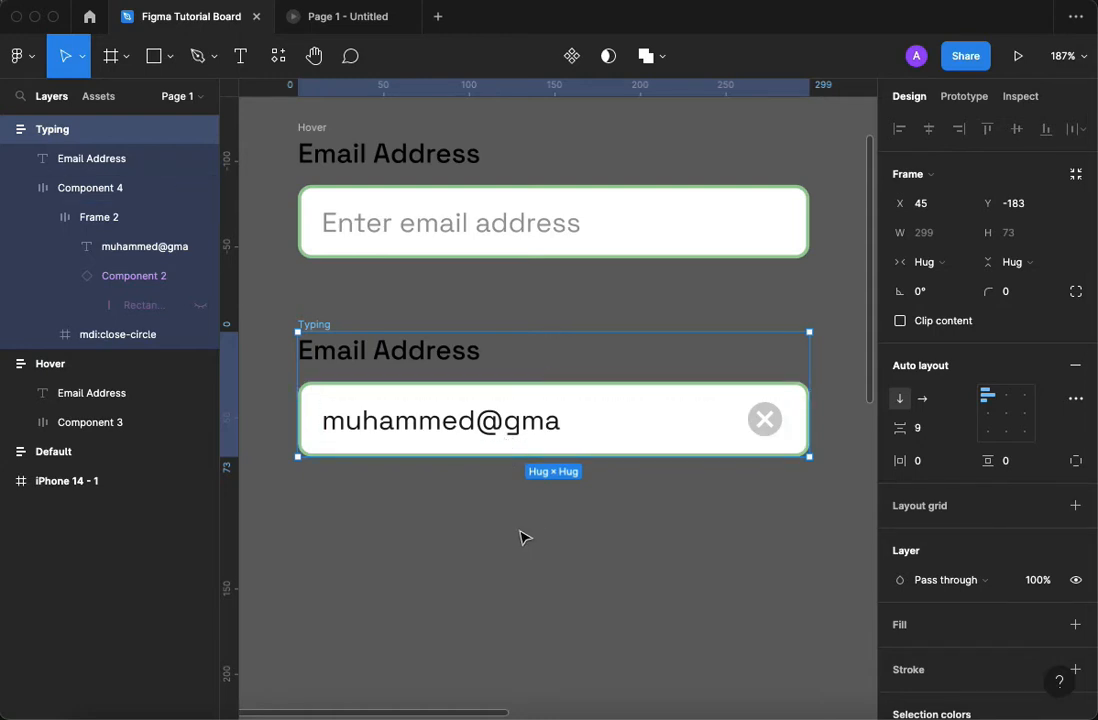
{"action": "key", "text": "r"}
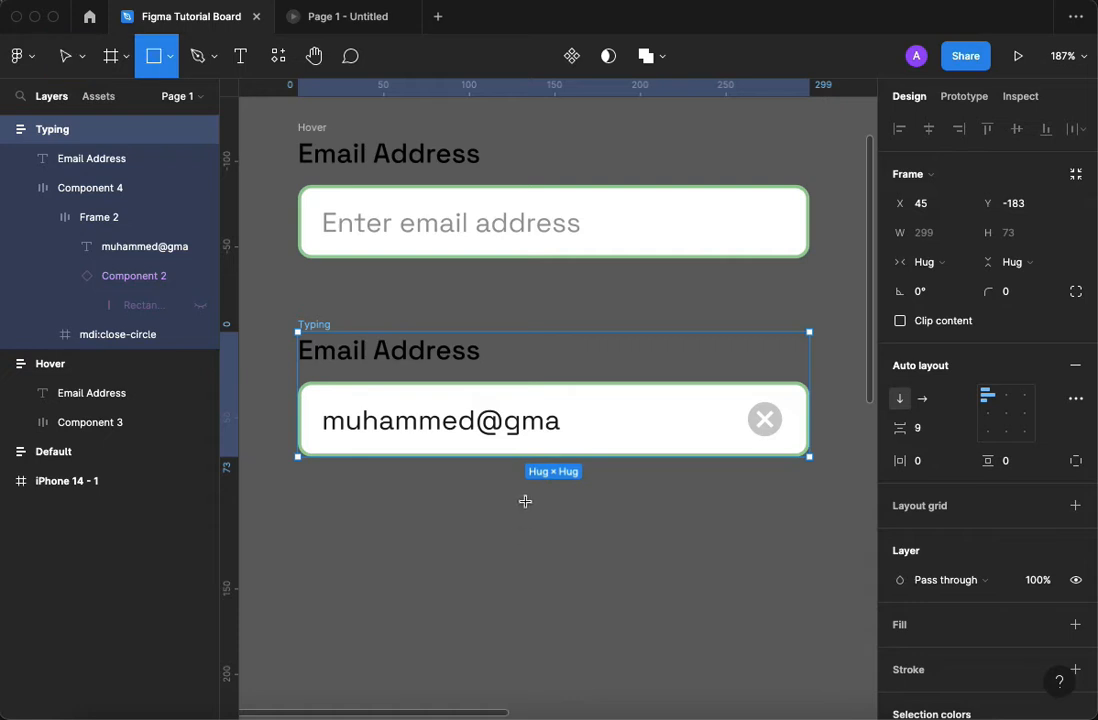
{"action": "left_click_drag", "start_coordinate": [529, 516], "coordinate": [531, 556]}
{"action": "left_click", "coordinate": [511, 424]}
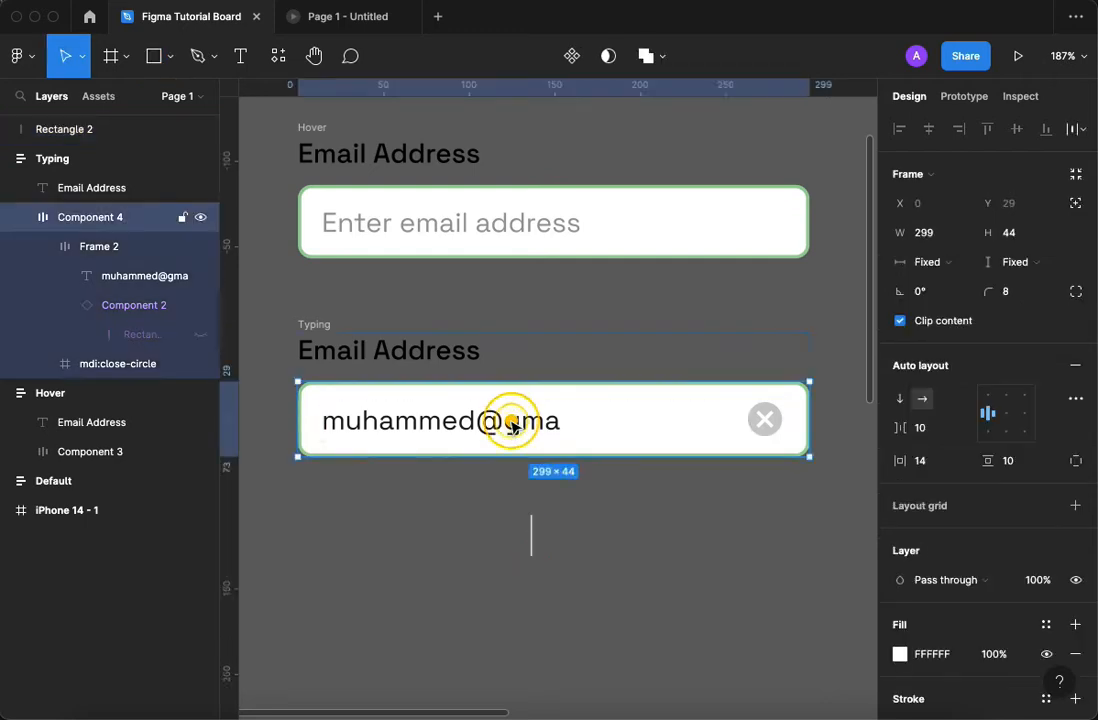
{"action": "left_click", "coordinate": [511, 424]}
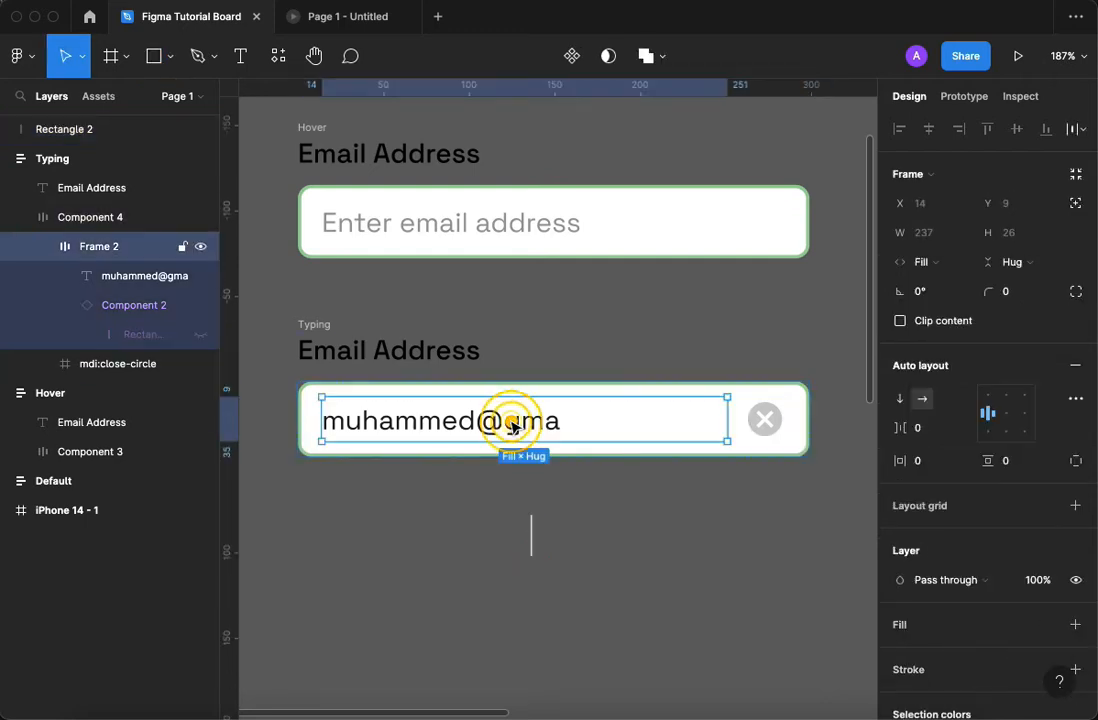
Set the fill of the thin vertical rectangle to black.
{"action": "left_click", "coordinate": [532, 544]}
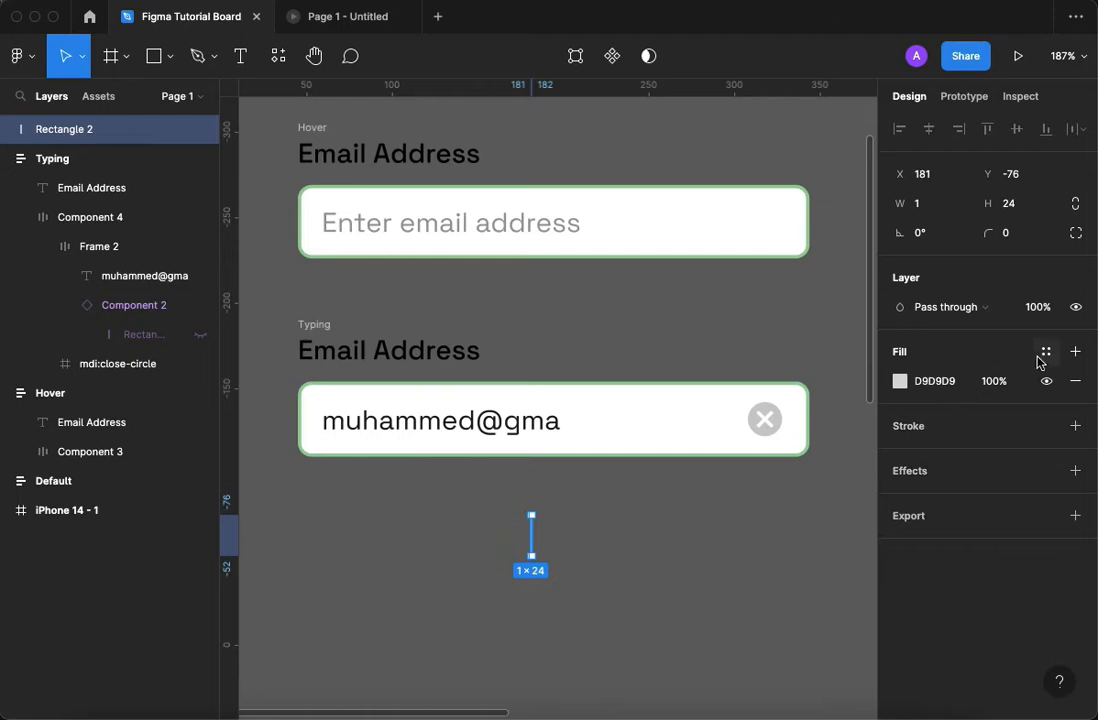
{"action": "left_click", "coordinate": [1045, 353]}
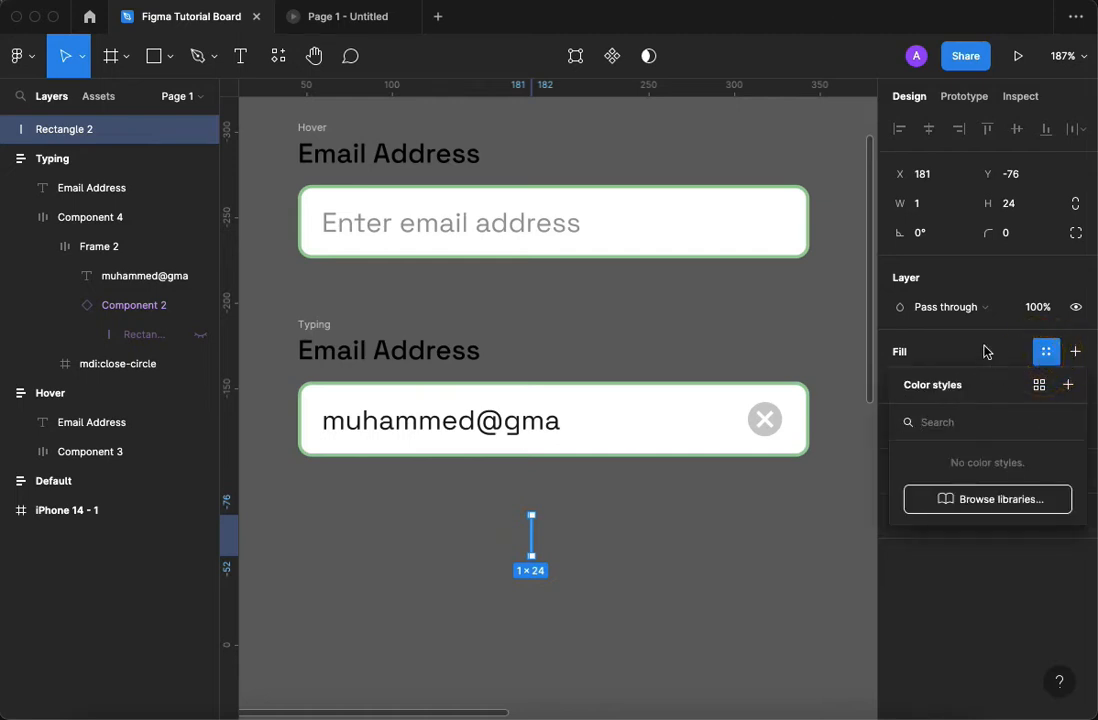
{"action": "left_click", "coordinate": [983, 347]}
{"action": "left_click", "coordinate": [958, 383]}
{"action": "type", "text": "b"}
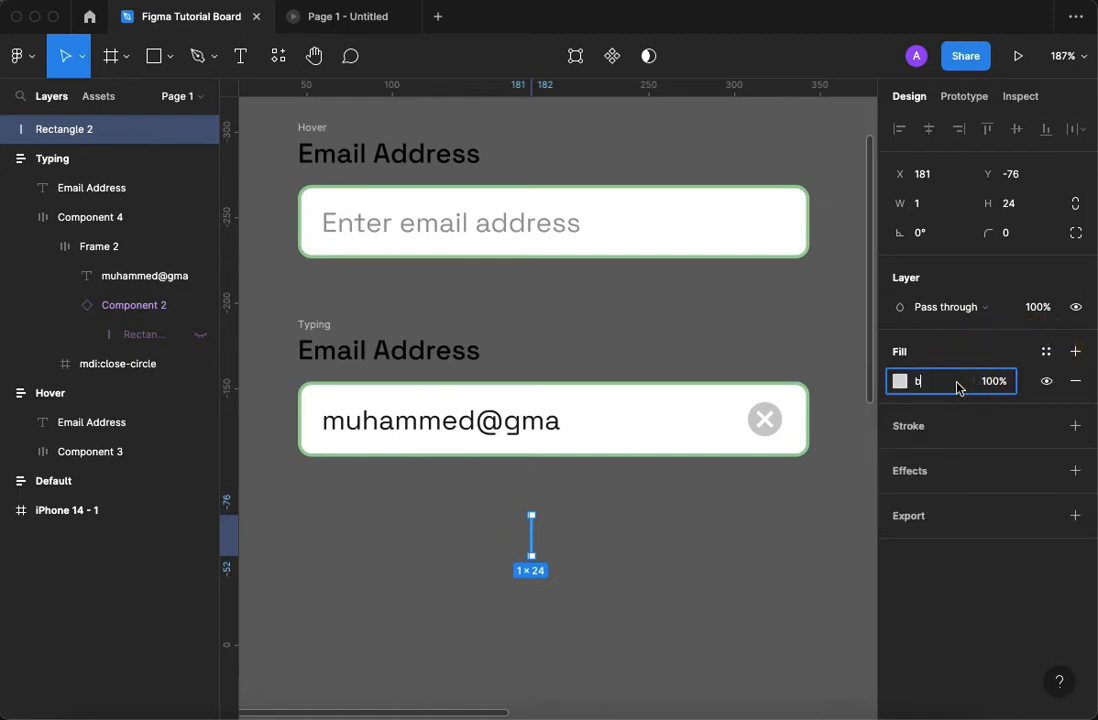
{"action": "type", "text": "lack"}
{"action": "key", "text": "Return"}
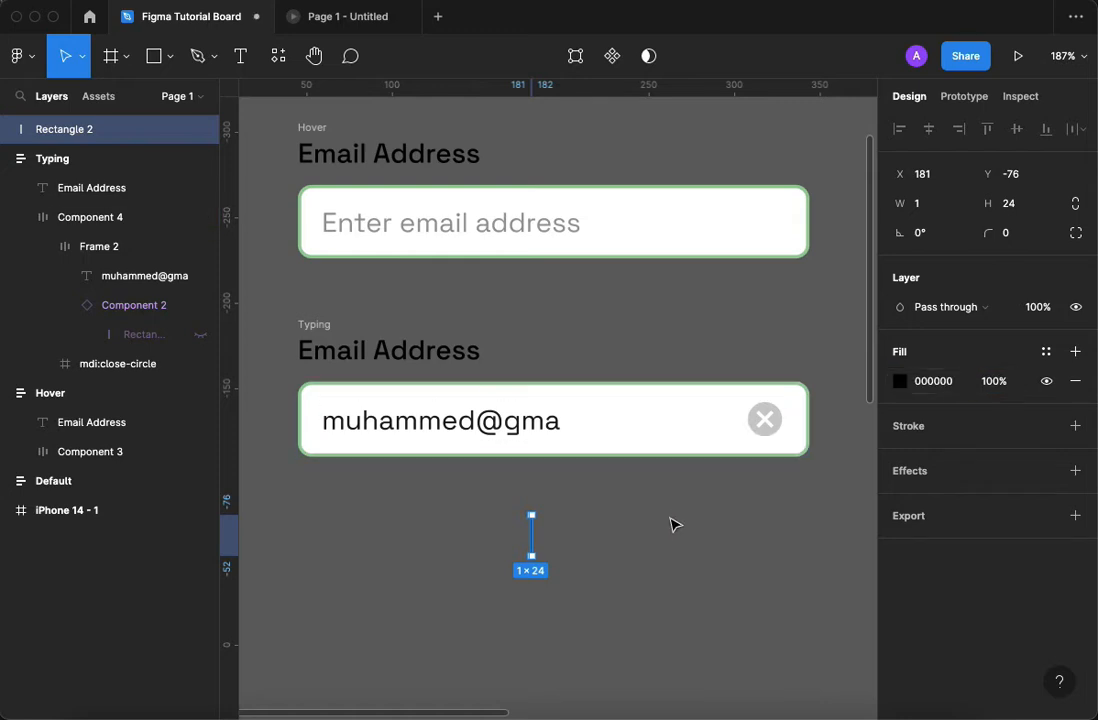
{"action": "left_click", "coordinate": [658, 528]}
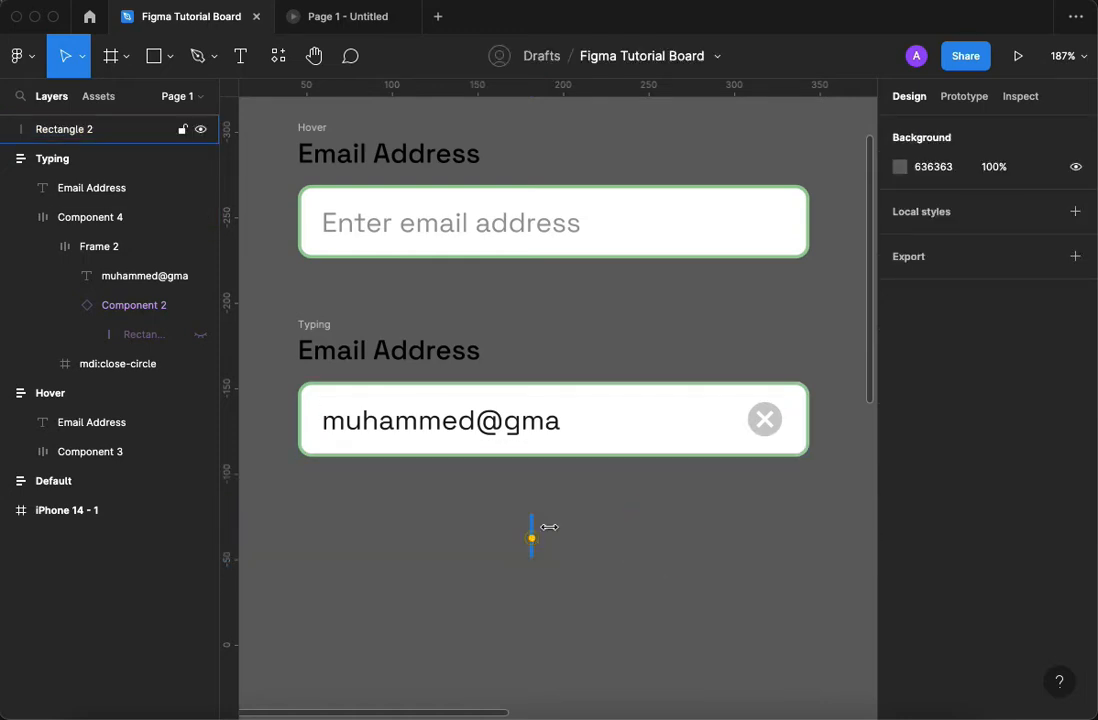
Try a width of 2 for the black rectangle and undo the change.
{"action": "left_click", "coordinate": [532, 540]}
{"action": "left_click", "coordinate": [945, 205]}
{"action": "type", "text": "2"}
{"action": "key", "text": "Return"}
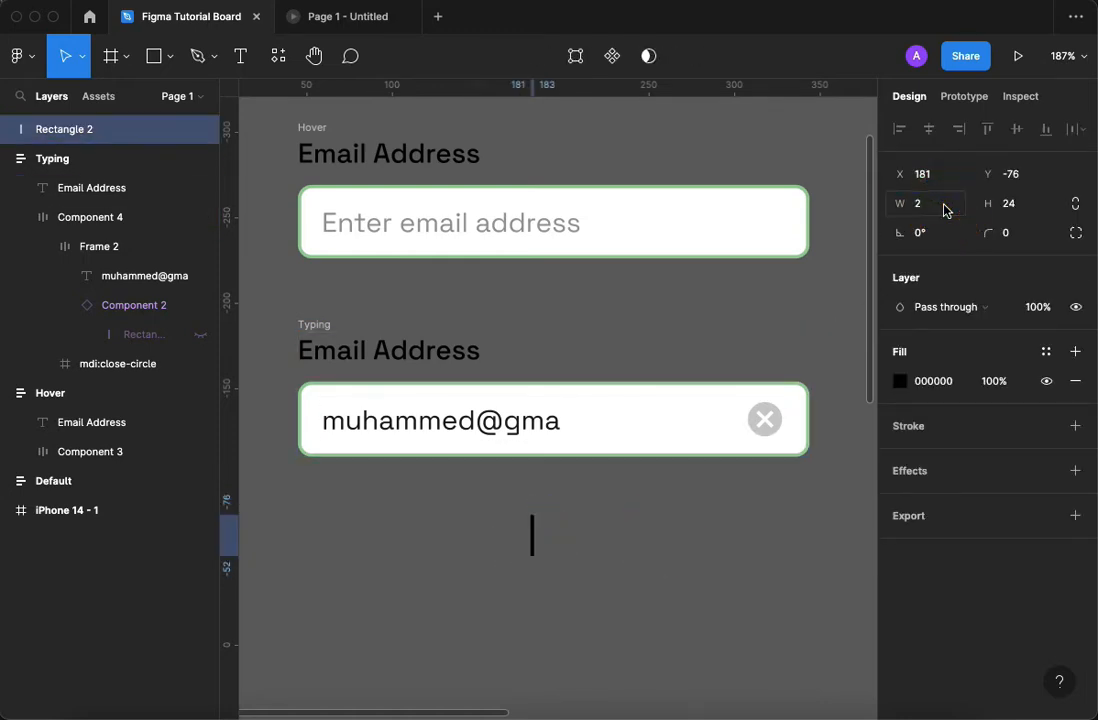
{"action": "key", "text": "super+z"}
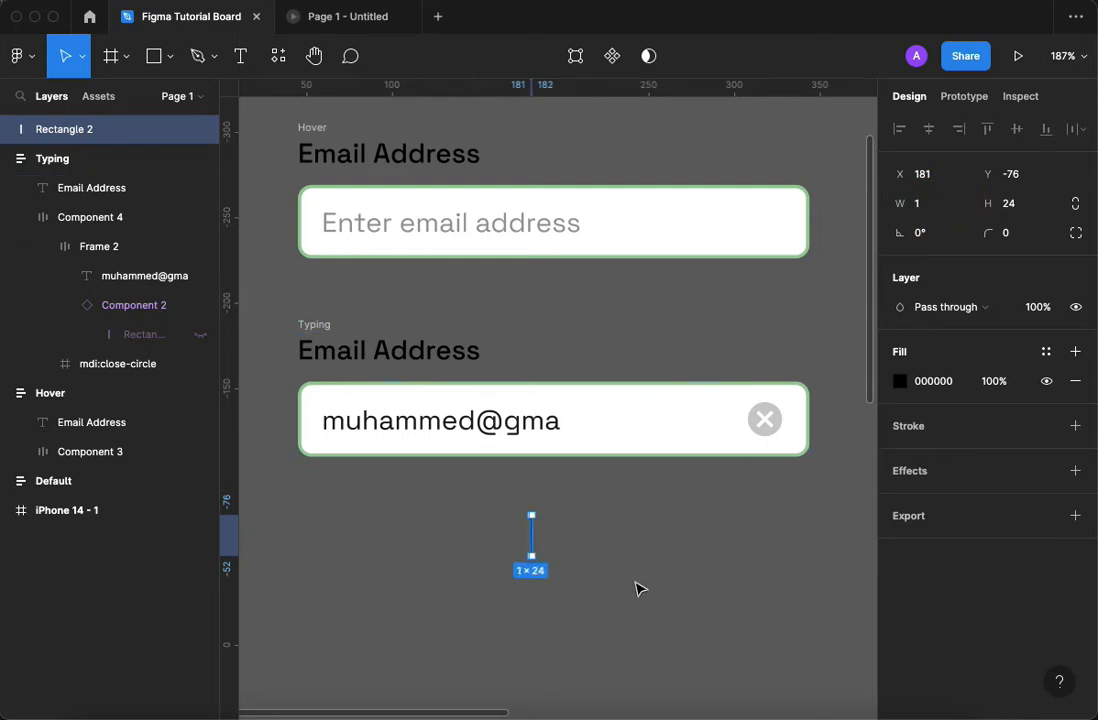
Move the black rectangle to about X 195, Y -80, below the Typing field.
{"action": "left_click", "coordinate": [634, 581]}
{"action": "key", "text": "z"}
{"action": "left_click", "coordinate": [552, 575]}
{"action": "left_click", "coordinate": [508, 492]}
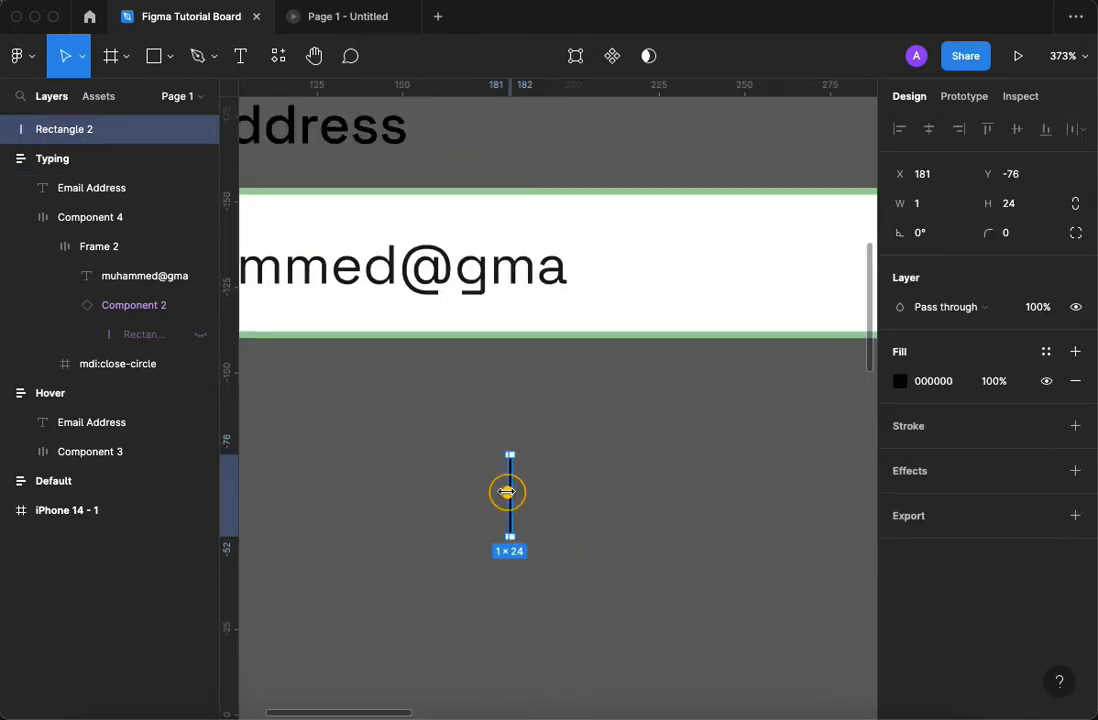
{"action": "left_click_drag", "start_coordinate": [512, 490], "coordinate": [559, 514]}
{"action": "key", "text": "z"}
{"action": "left_click", "coordinate": [559, 508]}
{"action": "left_click", "coordinate": [558, 505]}
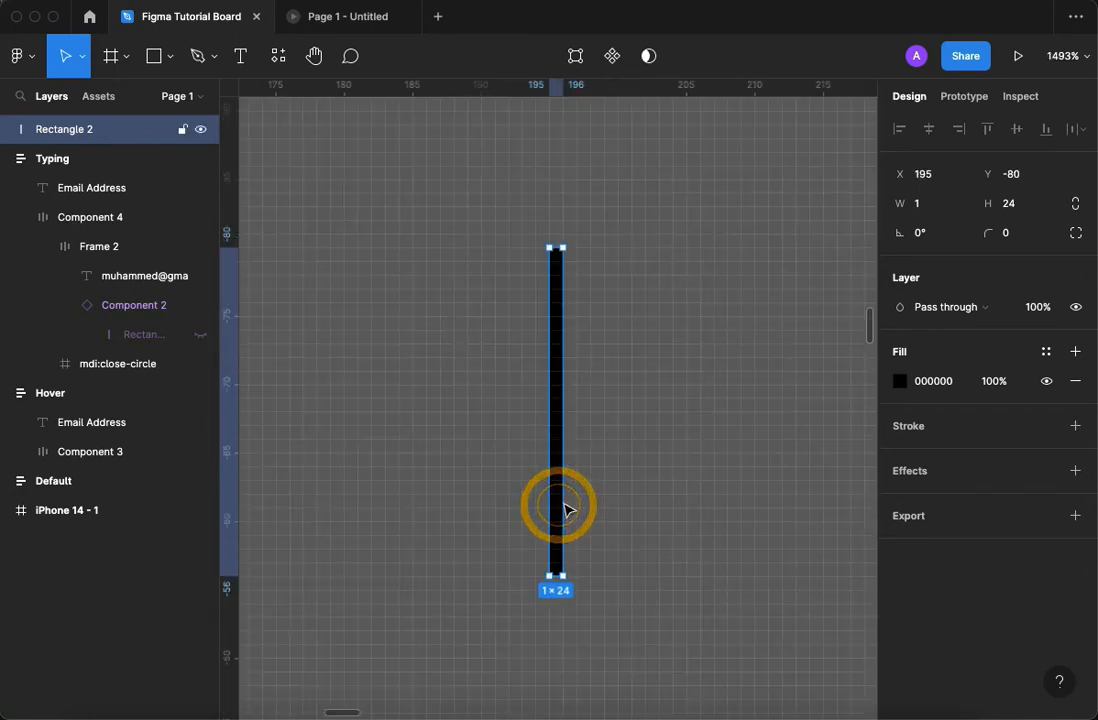
Duplicate the black rectangle with a horizontal gap of 6 to its right and wrap each of the two rectangles in its own frame.
{"action": "key", "text": "minus"}
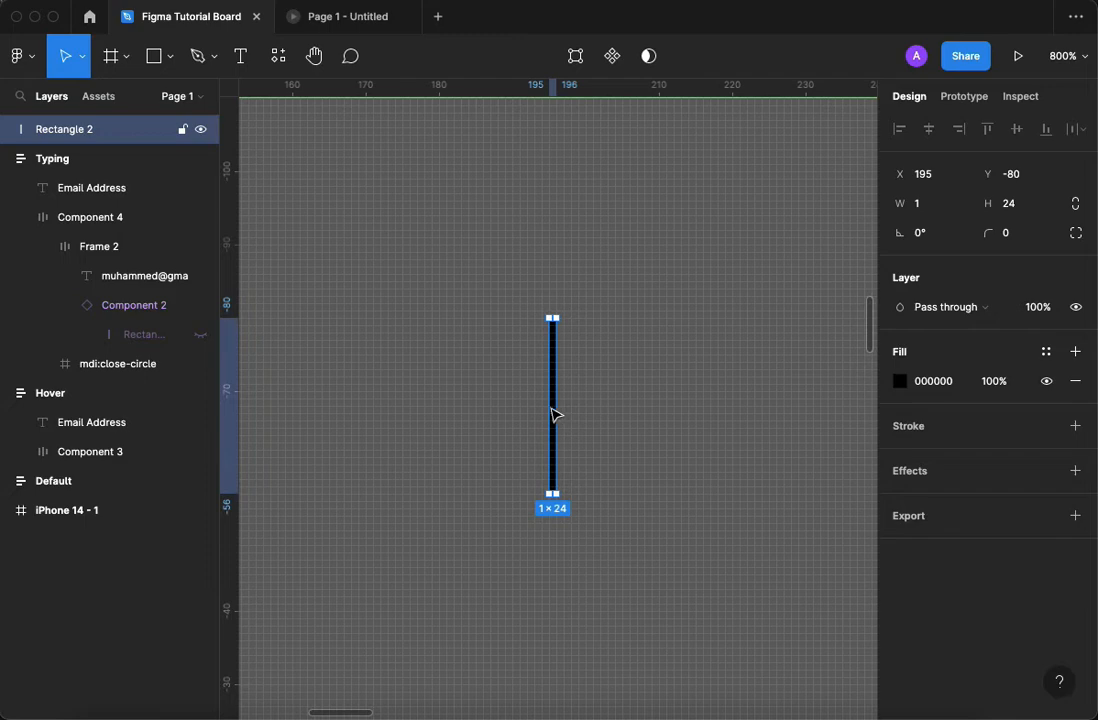
{"action": "left_click_drag", "start_coordinate": [554, 412], "coordinate": [608, 407], "text": "alt"}
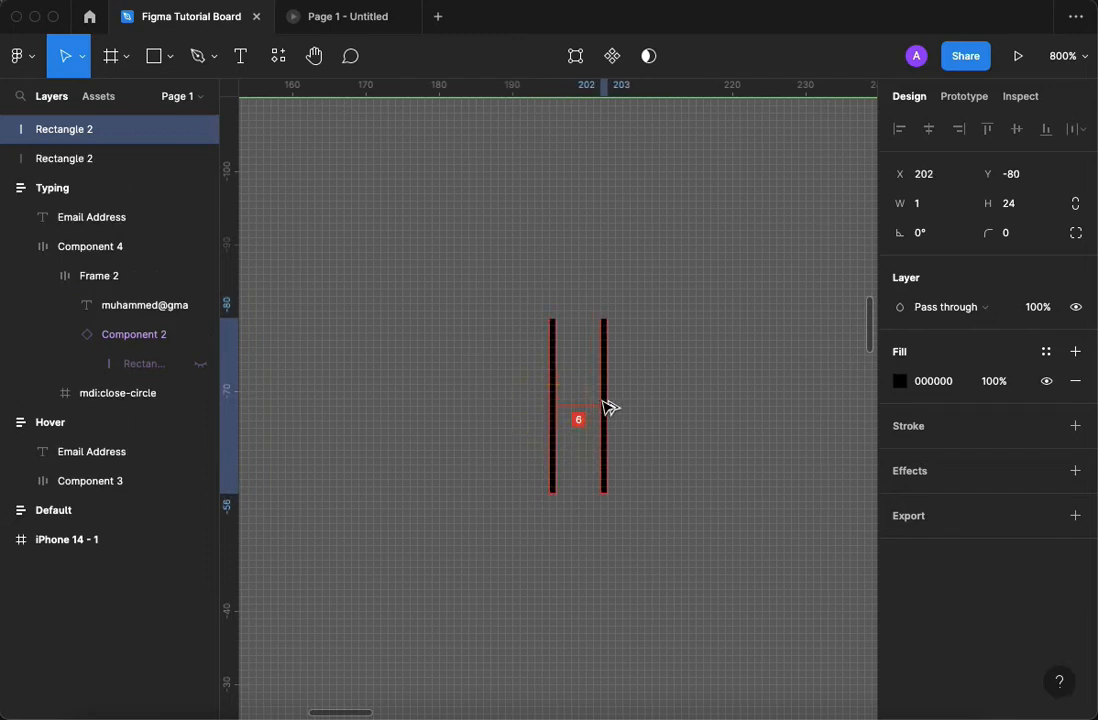
{"action": "left_click", "coordinate": [551, 350]}
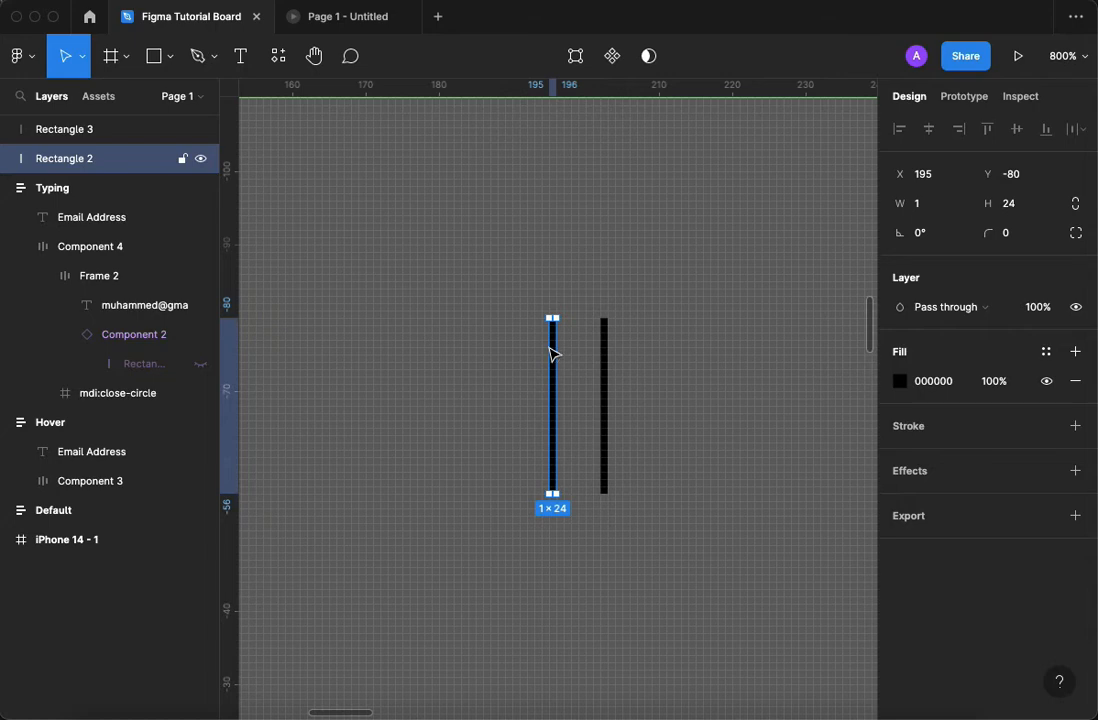
{"action": "key", "text": "super+alt+g"}
{"action": "left_click", "coordinate": [606, 347]}
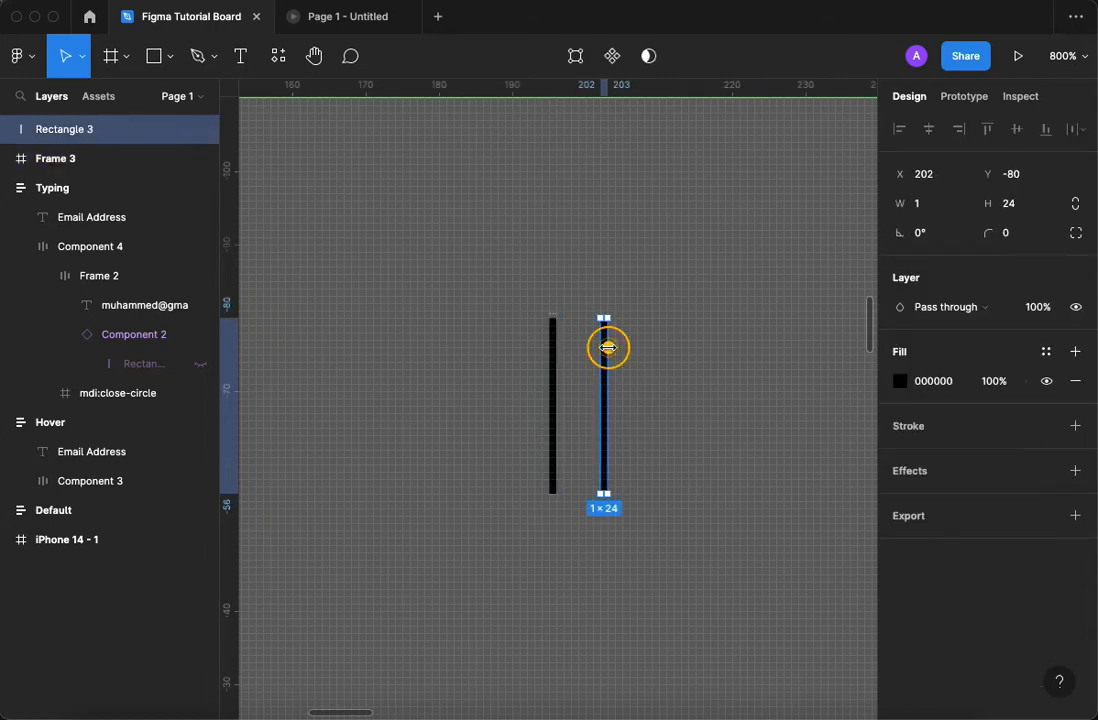
{"action": "key", "text": "super+alt+g"}
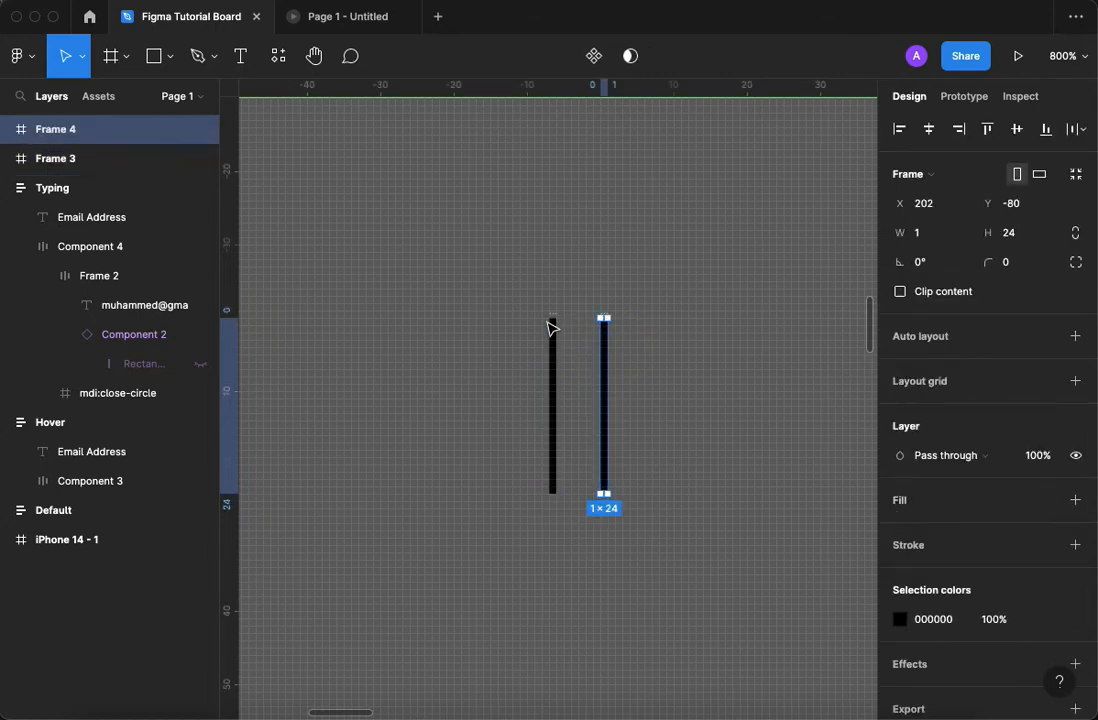
Hide Rectangle 3 inside Frame 4 so that only the frame itself remains.
{"action": "left_click", "coordinate": [7, 130]}
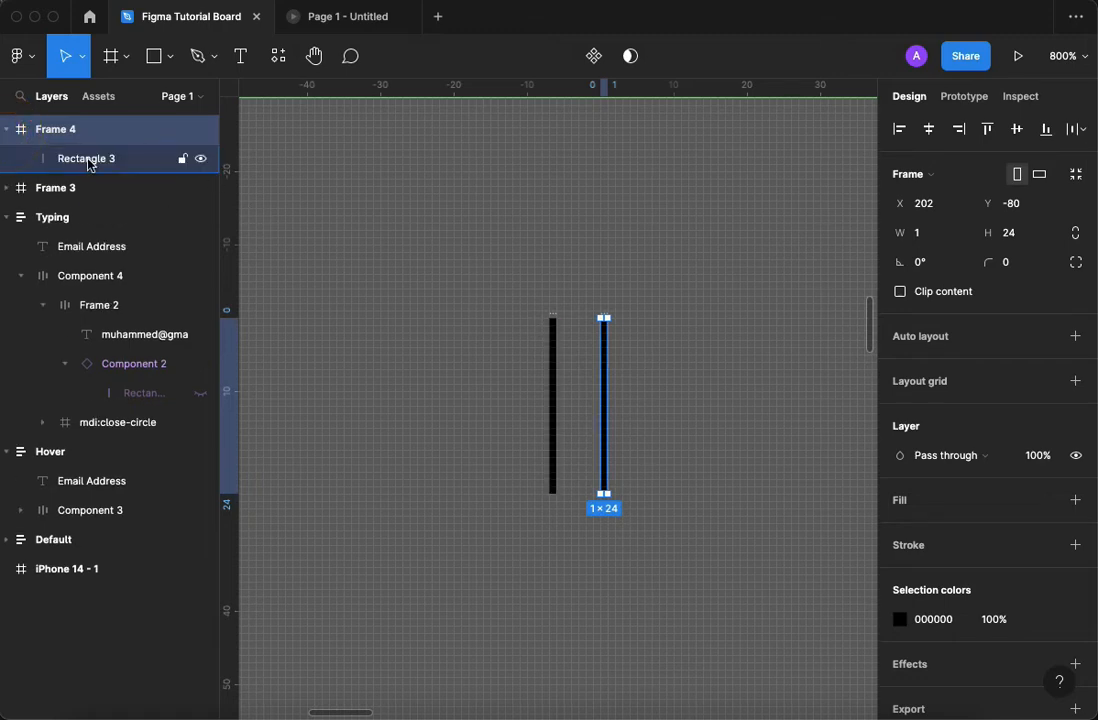
{"action": "left_click", "coordinate": [553, 316]}
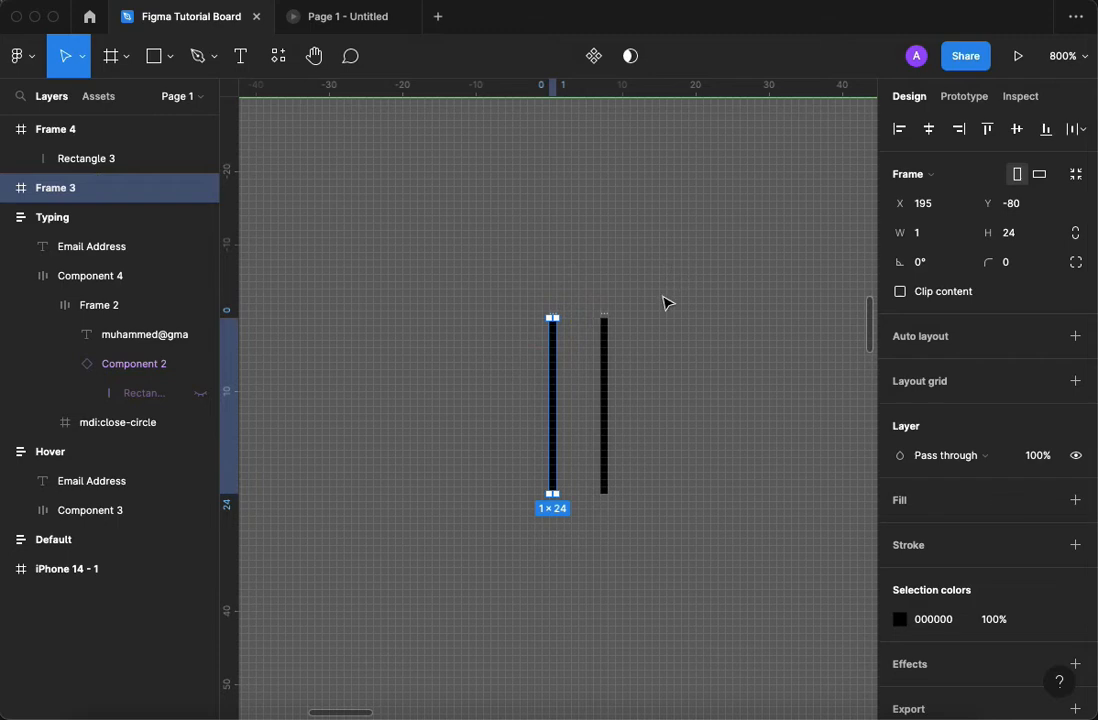
{"action": "left_click", "coordinate": [604, 318]}
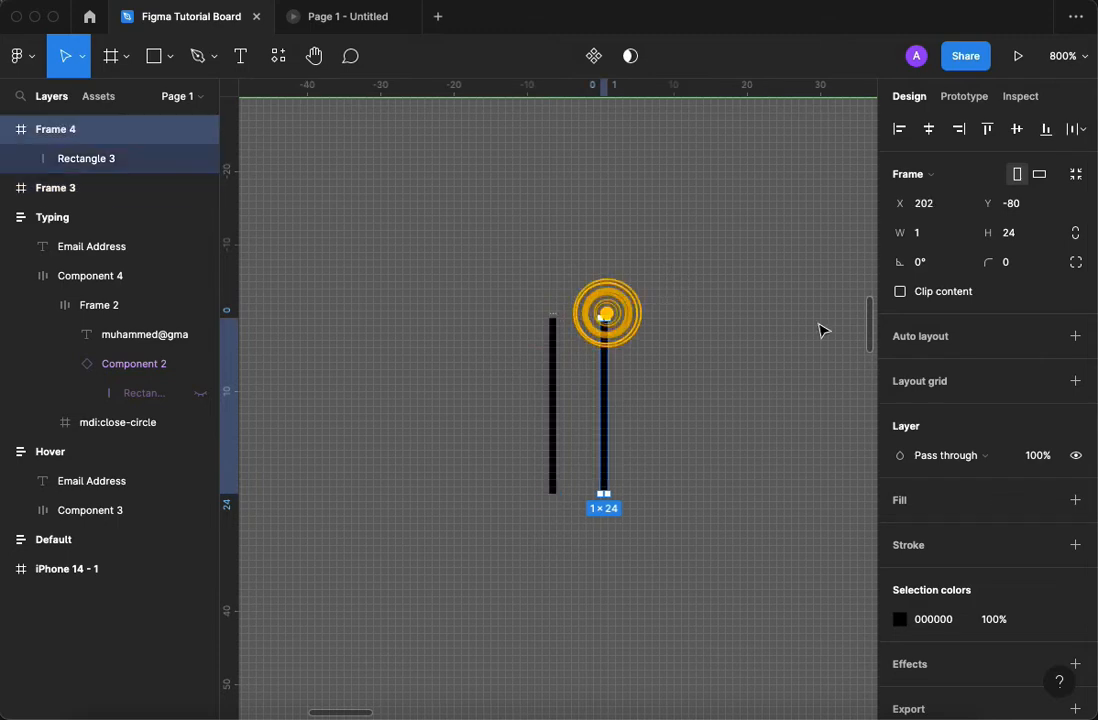
{"action": "left_click", "coordinate": [201, 158]}
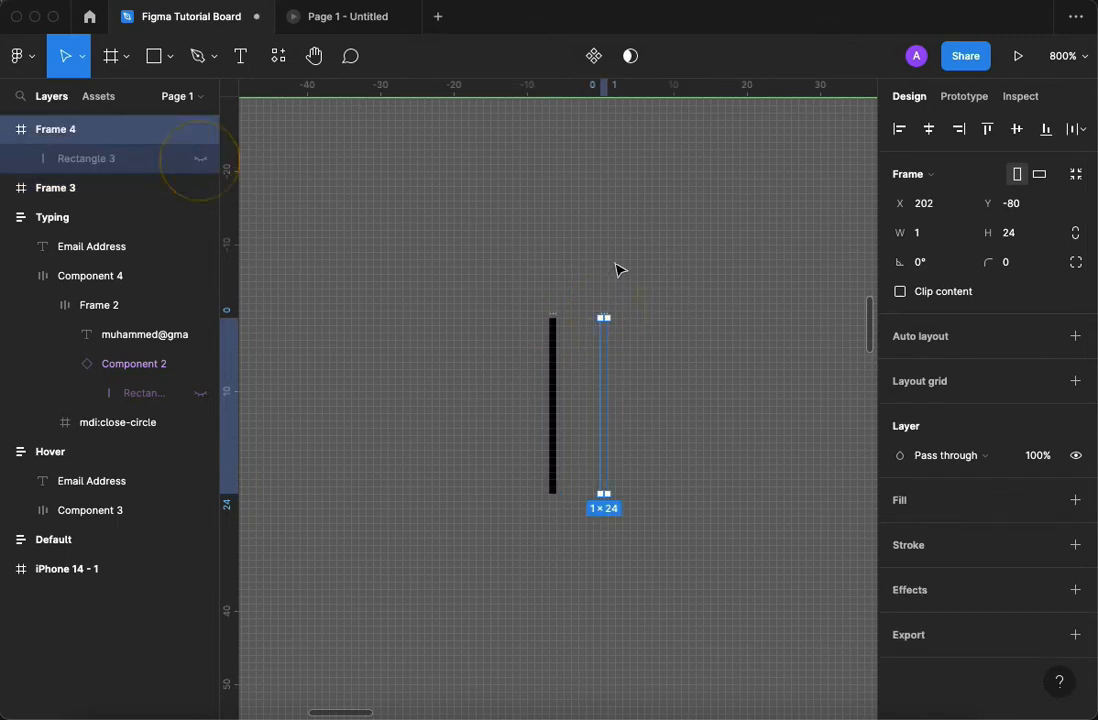
{"action": "left_click", "coordinate": [667, 335]}
{"action": "left_click", "coordinate": [606, 316]}
{"action": "left_click", "coordinate": [553, 317]}
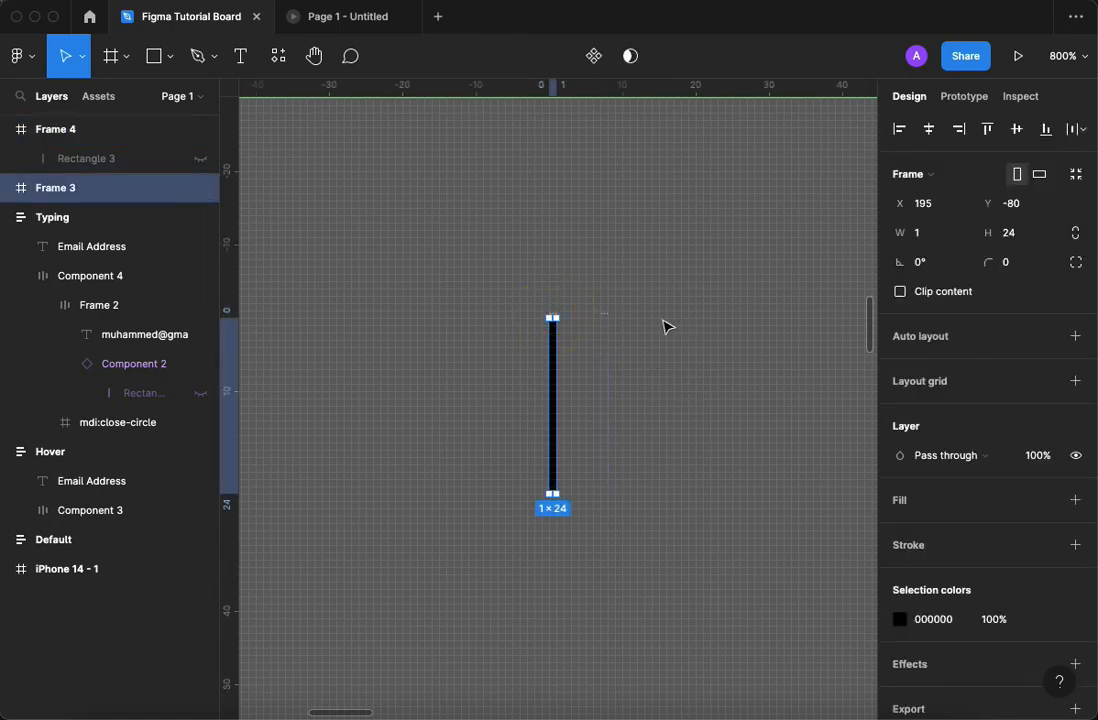
Turn Frame 3 and Frame 4 into multiple components and combine them as variants.
{"action": "left_click_drag", "start_coordinate": [472, 278], "coordinate": [698, 539]}
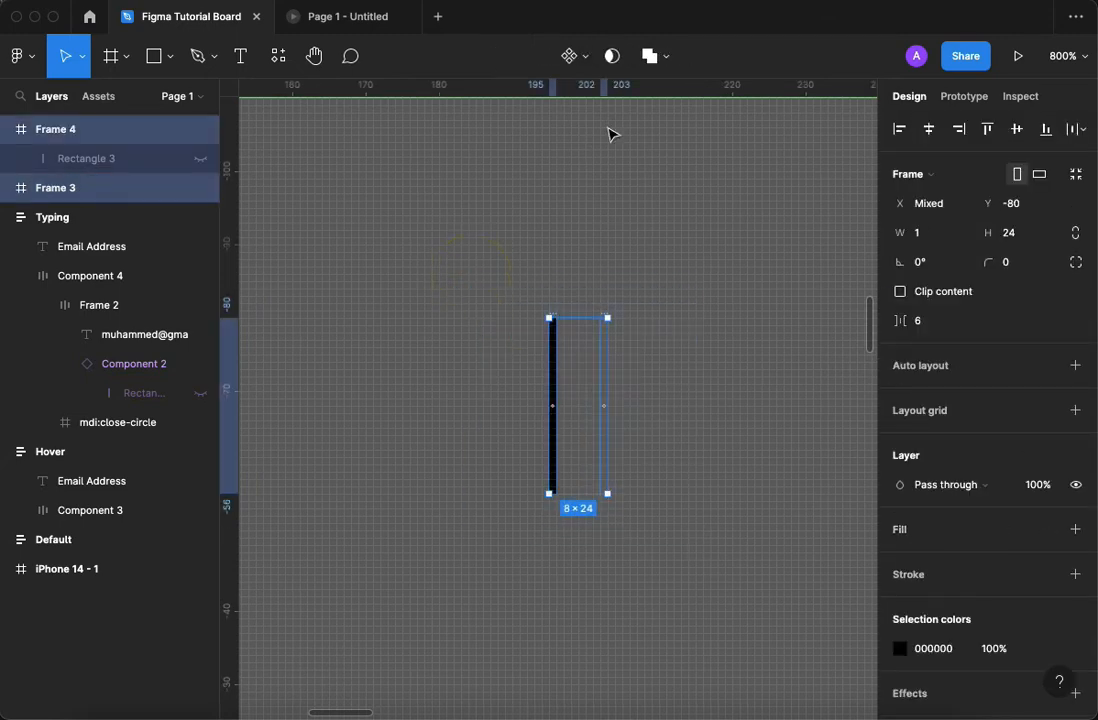
{"action": "left_click", "coordinate": [588, 62]}
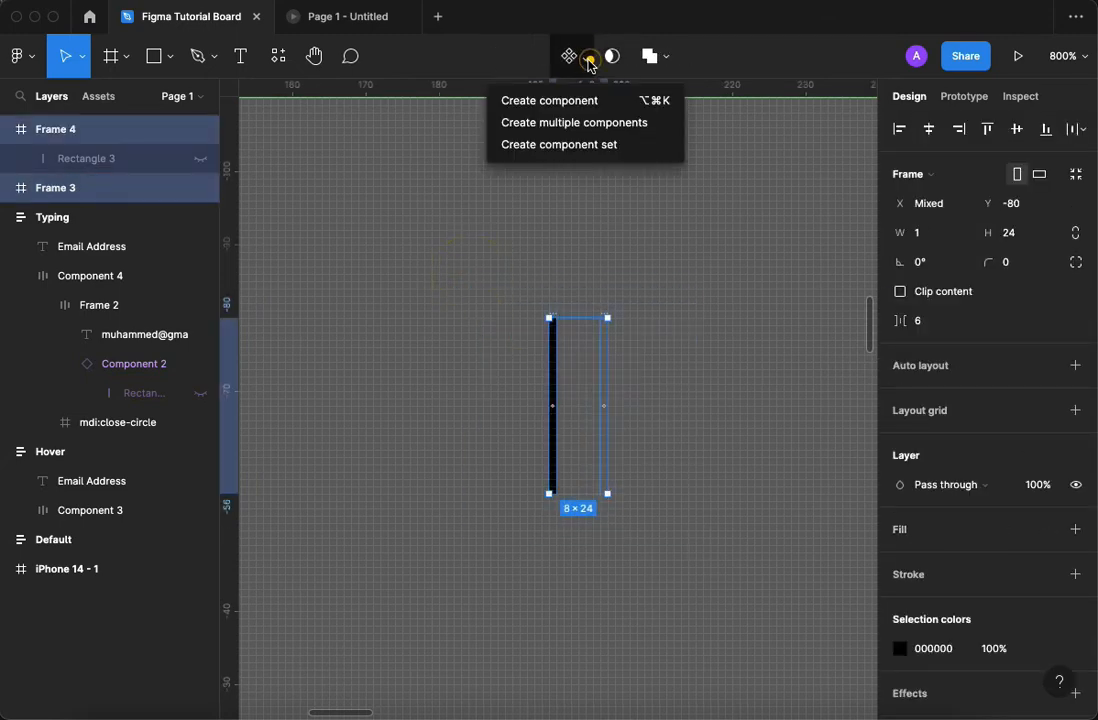
{"action": "left_click", "coordinate": [576, 124]}
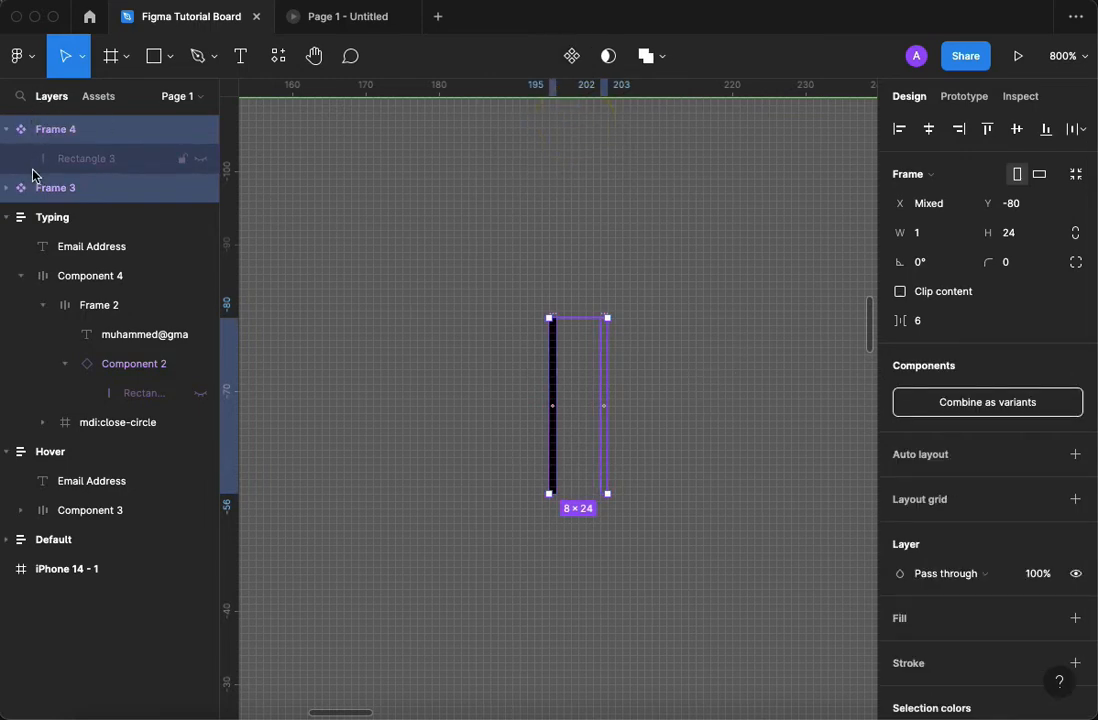
{"action": "left_click", "coordinate": [1004, 403]}
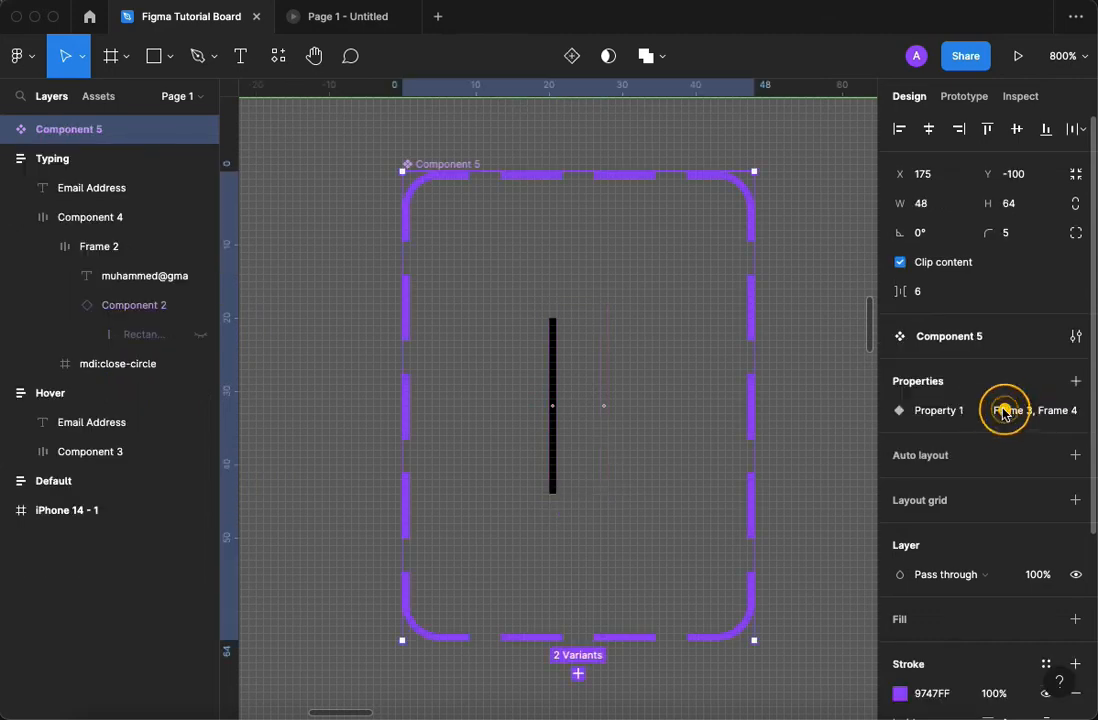
Add a prototype interaction to the visible cursor variant, Frame 3, that changes it to Frame 4.
{"action": "left_click", "coordinate": [552, 476]}
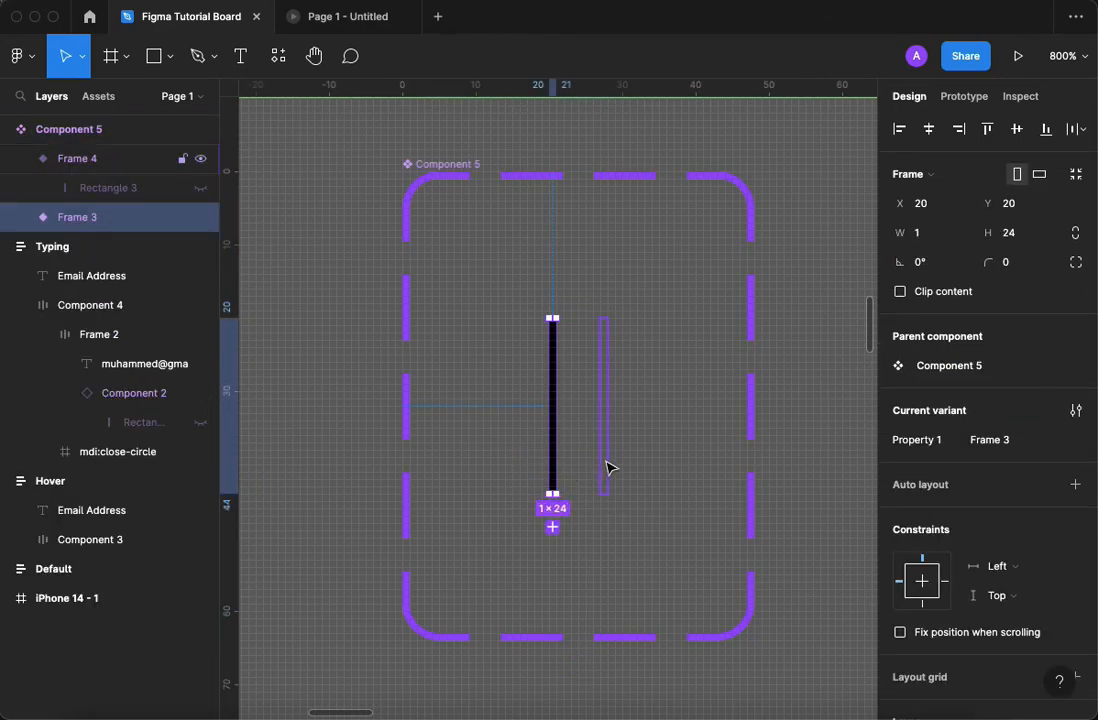
{"action": "left_click", "coordinate": [609, 467]}
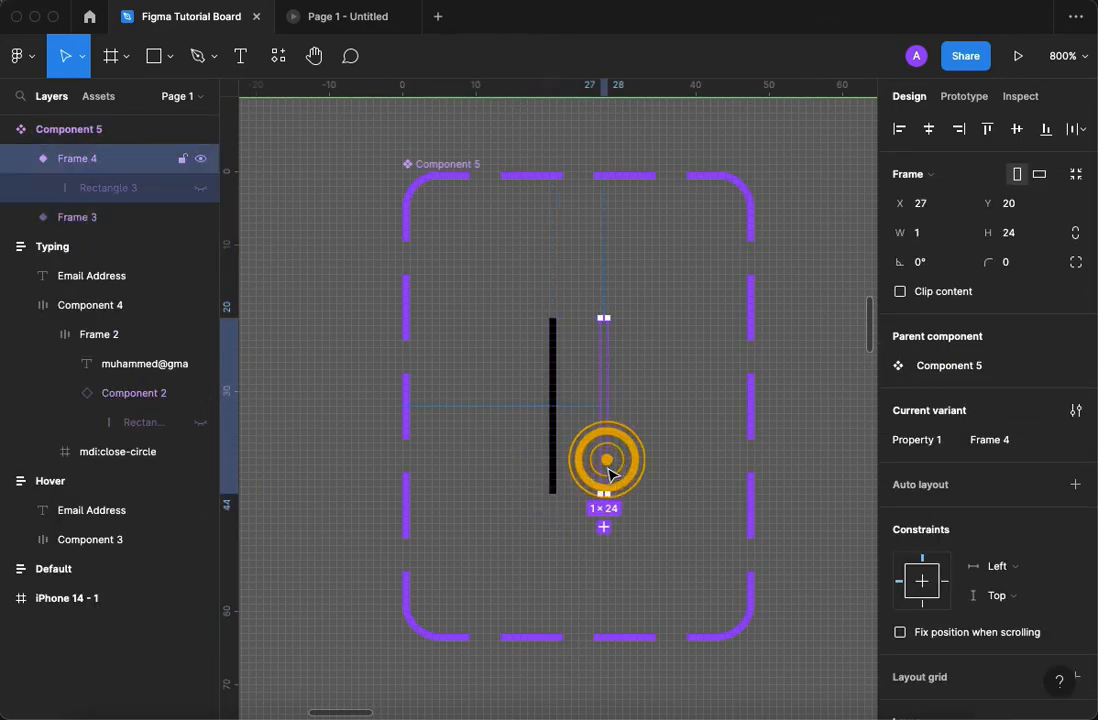
{"action": "left_click", "coordinate": [556, 405]}
{"action": "key", "text": "plus"}
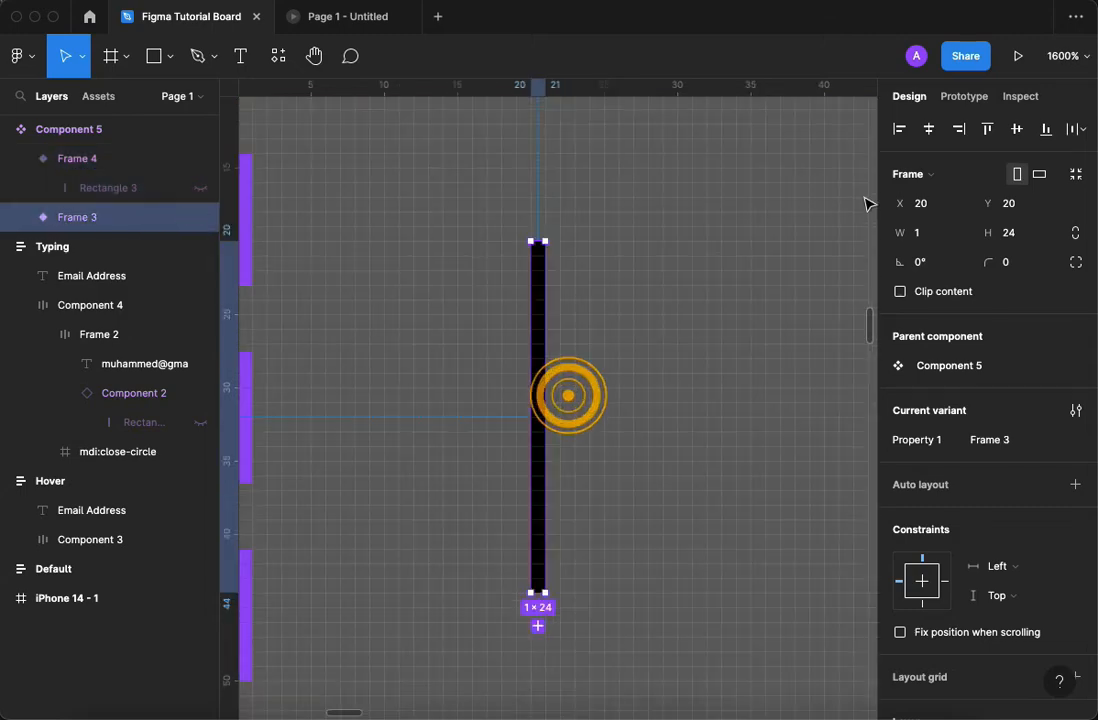
{"action": "left_click", "coordinate": [963, 98]}
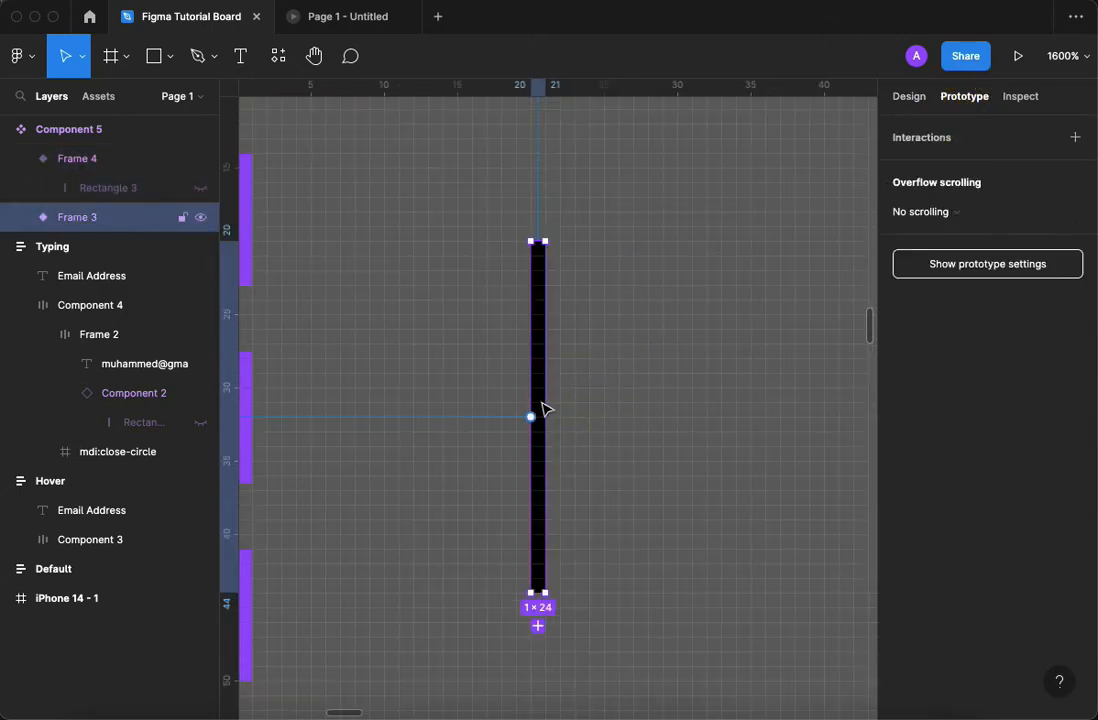
{"action": "left_click_drag", "start_coordinate": [544, 416], "coordinate": [646, 415]}
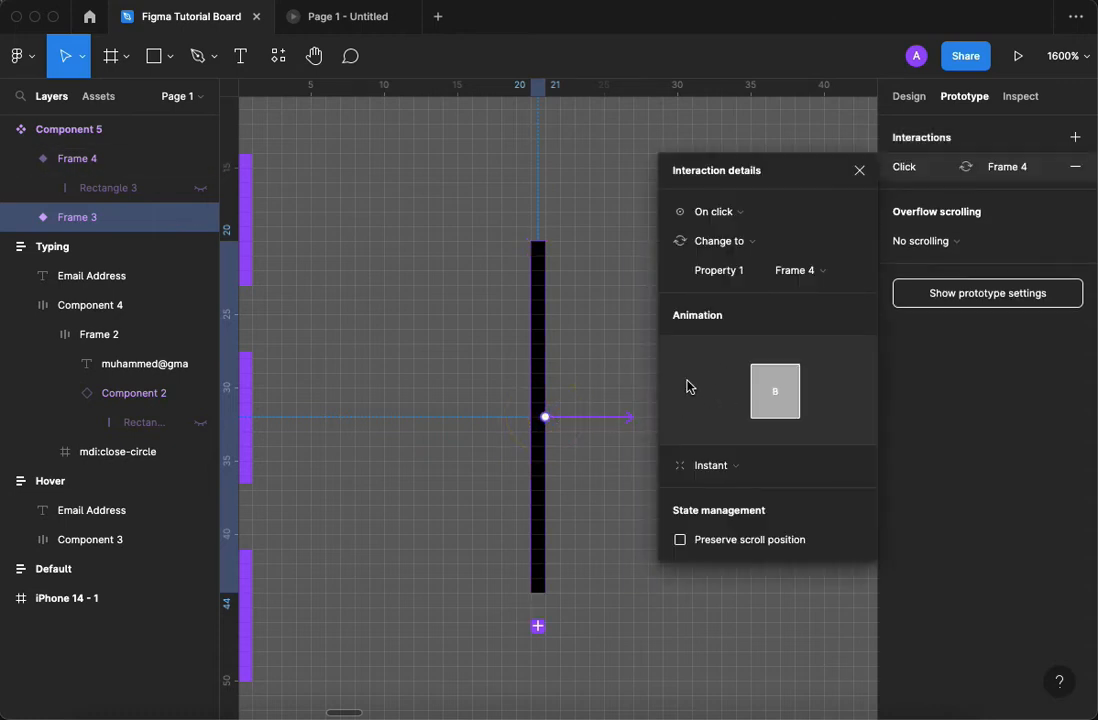
Set the Frame 3 interaction to trigger after a delay of 300 ms.
{"action": "left_click", "coordinate": [735, 216]}
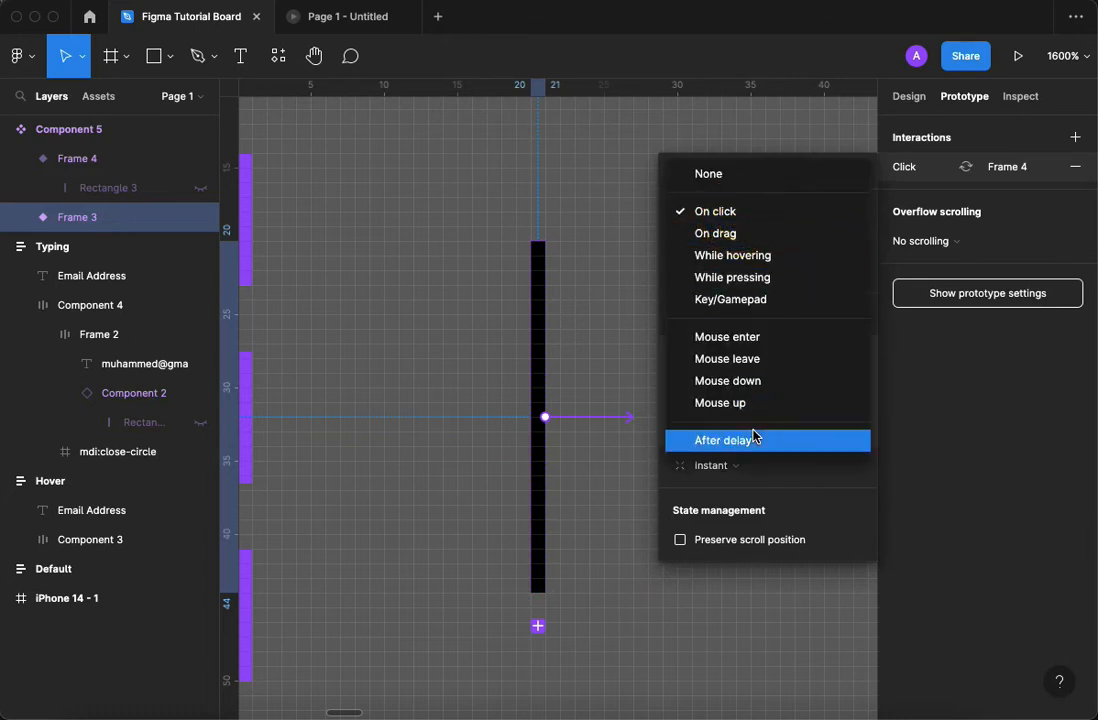
{"action": "left_click", "coordinate": [756, 434]}
{"action": "left_click", "coordinate": [828, 215]}
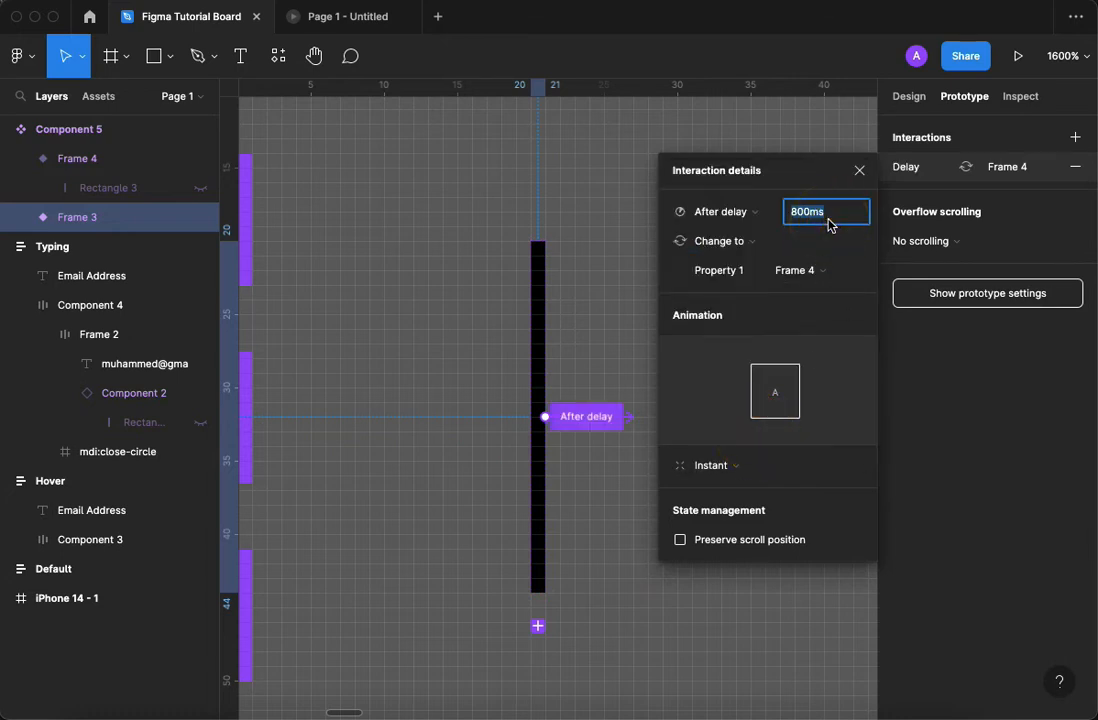
{"action": "type", "text": "300"}
{"action": "key", "text": "Return"}
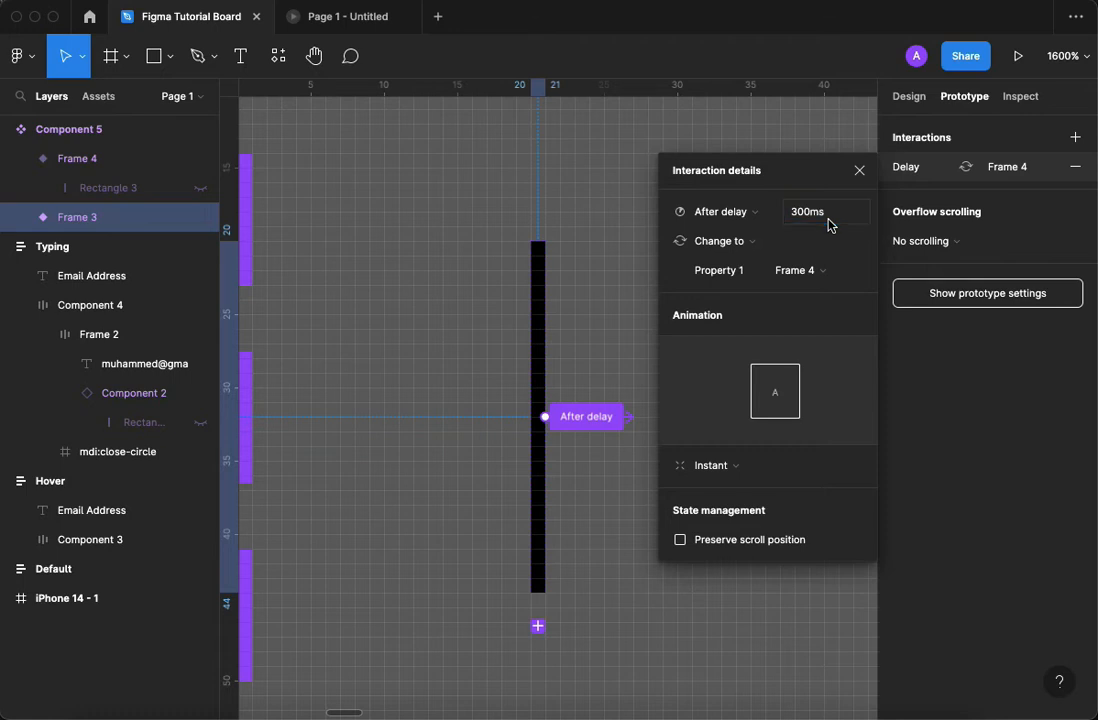
Add an interaction that changes Frame 4 back to Frame 3 after a delay of 300 ms.
{"action": "scroll", "coordinate": [559, 326], "scroll_direction": "right", "scroll_amount": 3}
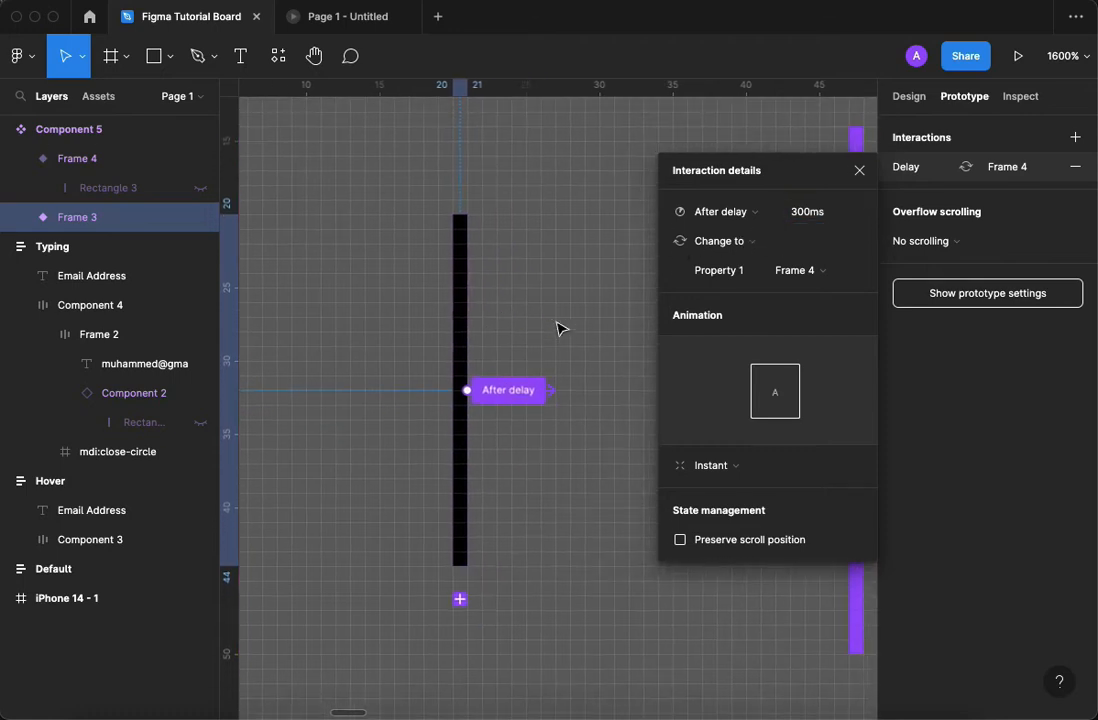
{"action": "left_click", "coordinate": [460, 292]}
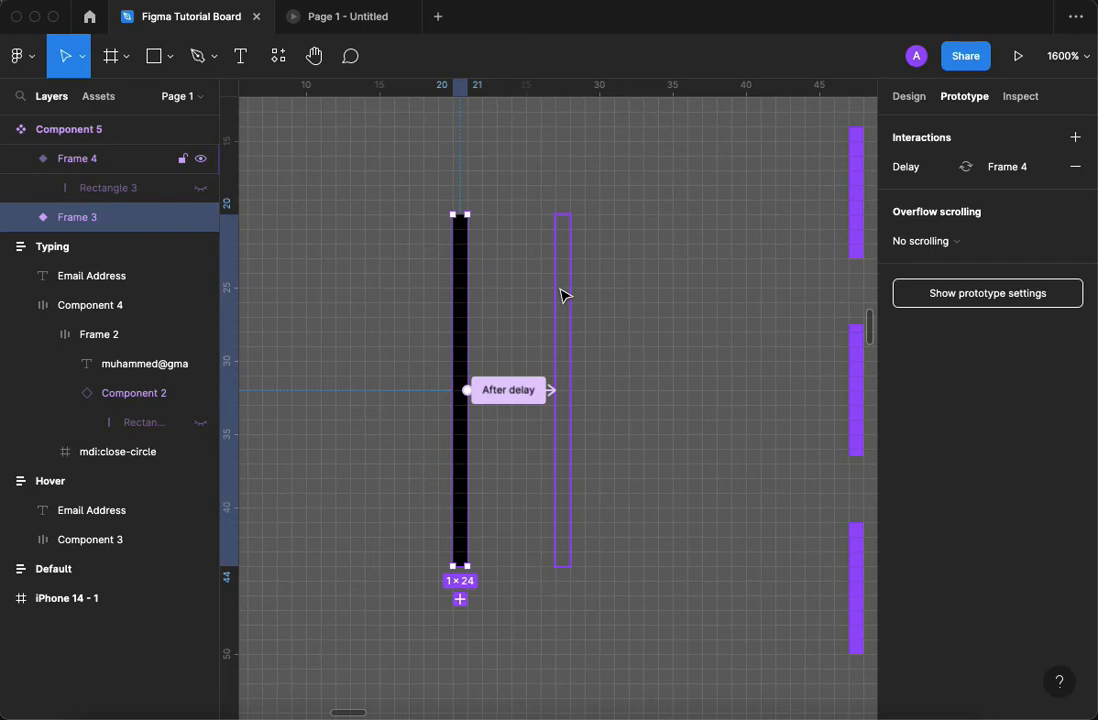
{"action": "left_click", "coordinate": [560, 292]}
{"action": "left_click_drag", "start_coordinate": [571, 390], "coordinate": [462, 335]}
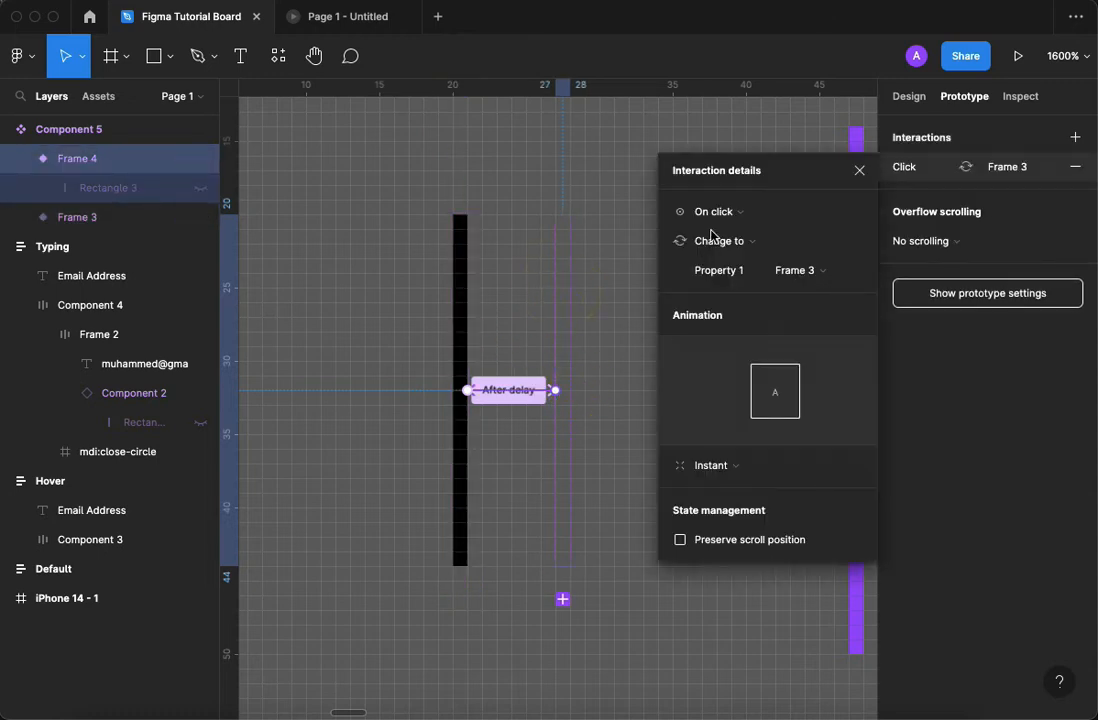
{"action": "left_click", "coordinate": [784, 215]}
{"action": "left_click", "coordinate": [764, 438]}
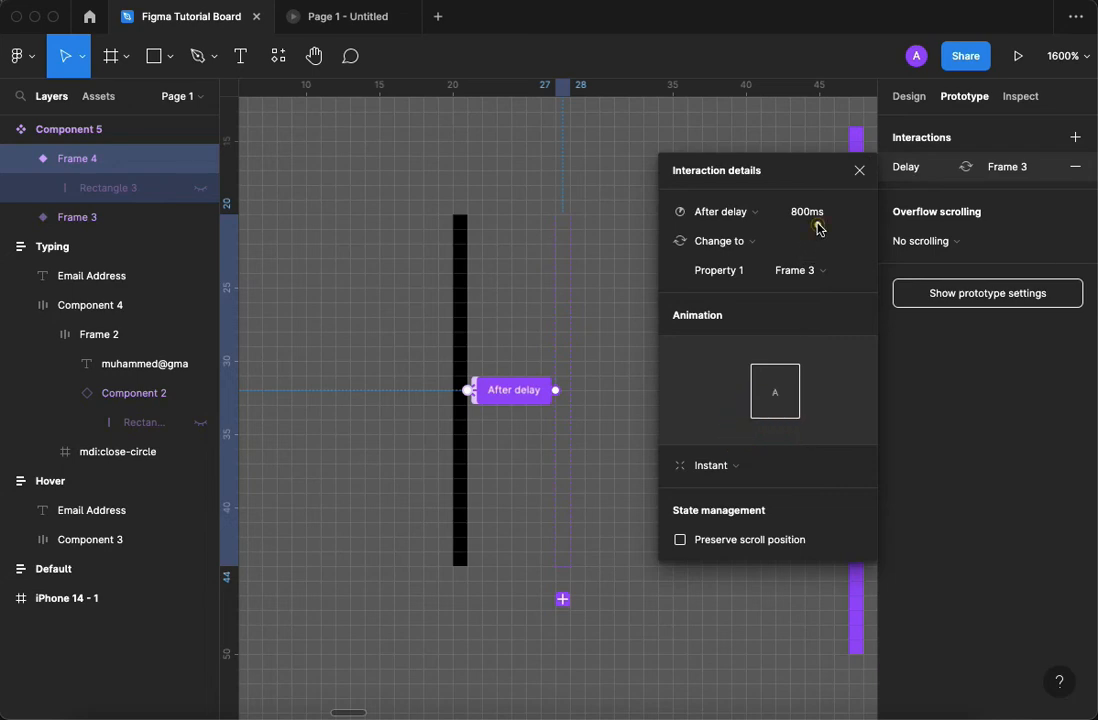
{"action": "left_click", "coordinate": [818, 228]}
{"action": "type", "text": "300"}
{"action": "key", "text": "Return"}
{"action": "left_click", "coordinate": [859, 171]}
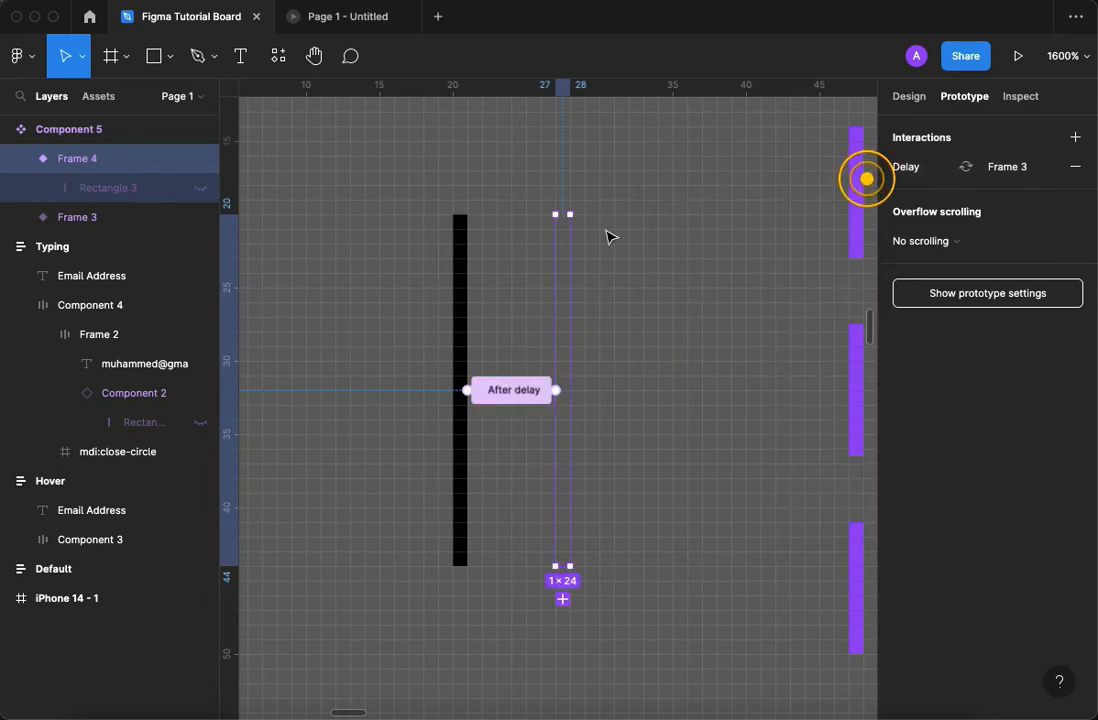
Copy the visible cursor variant and paste it into Frame 2 of the Typing field, directly after the email text.
{"action": "left_click", "coordinate": [463, 255]}
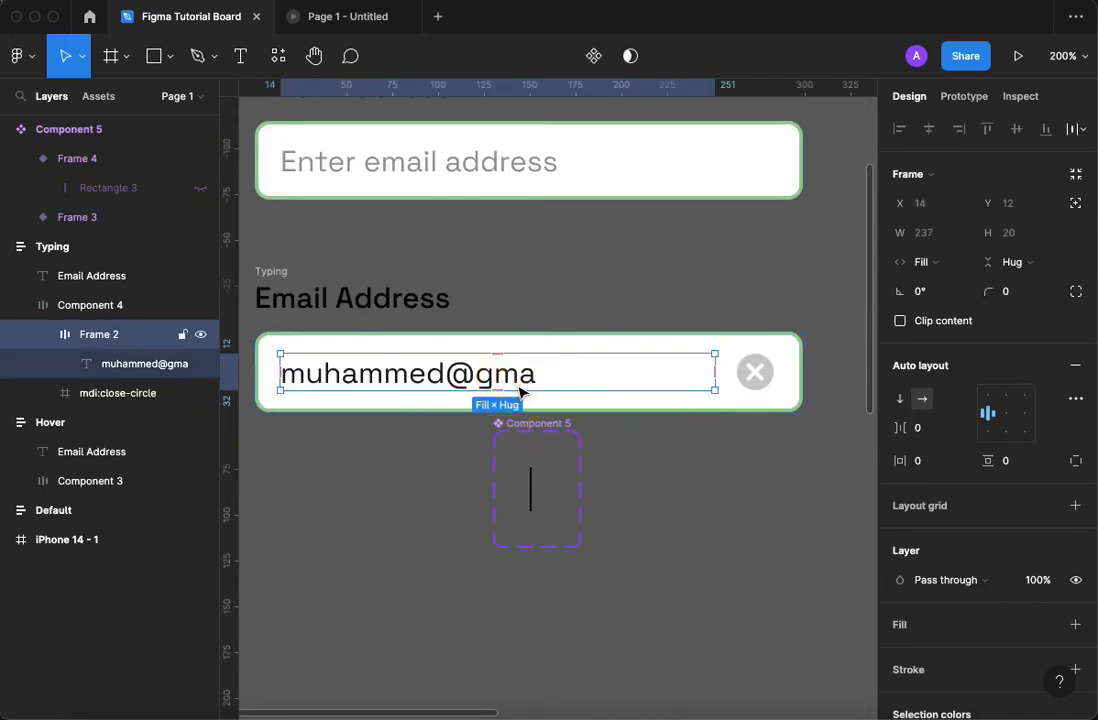
{"action": "left_click", "coordinate": [532, 490]}
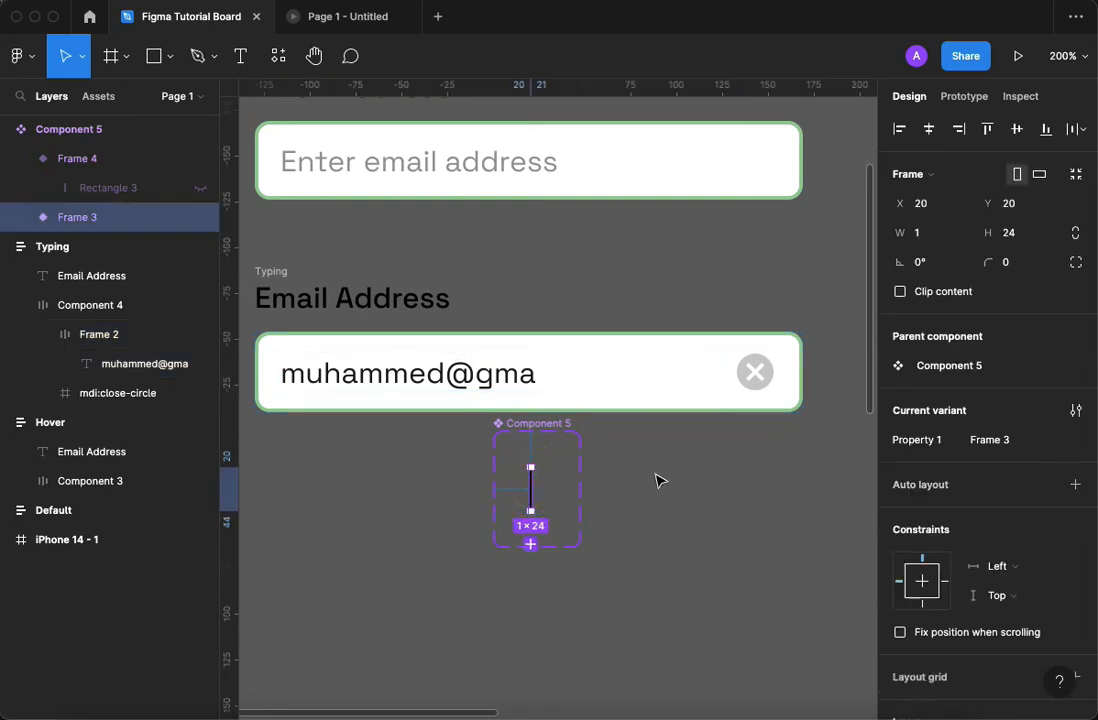
{"action": "left_click", "coordinate": [493, 380]}
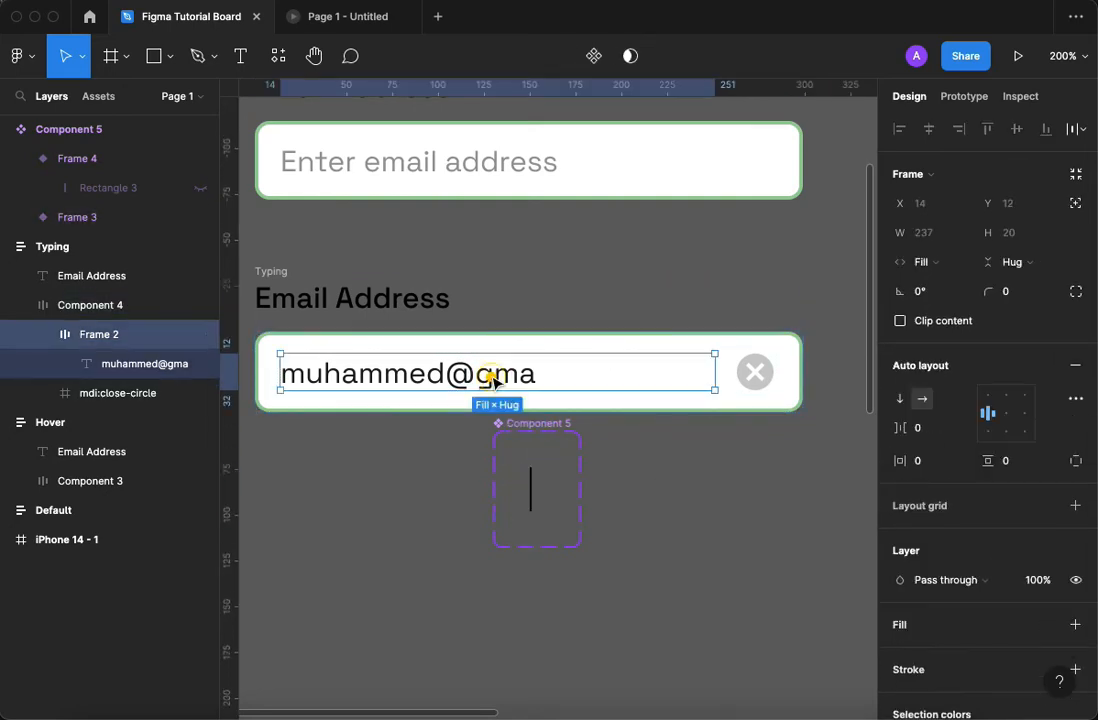
{"action": "key", "text": "super+v"}
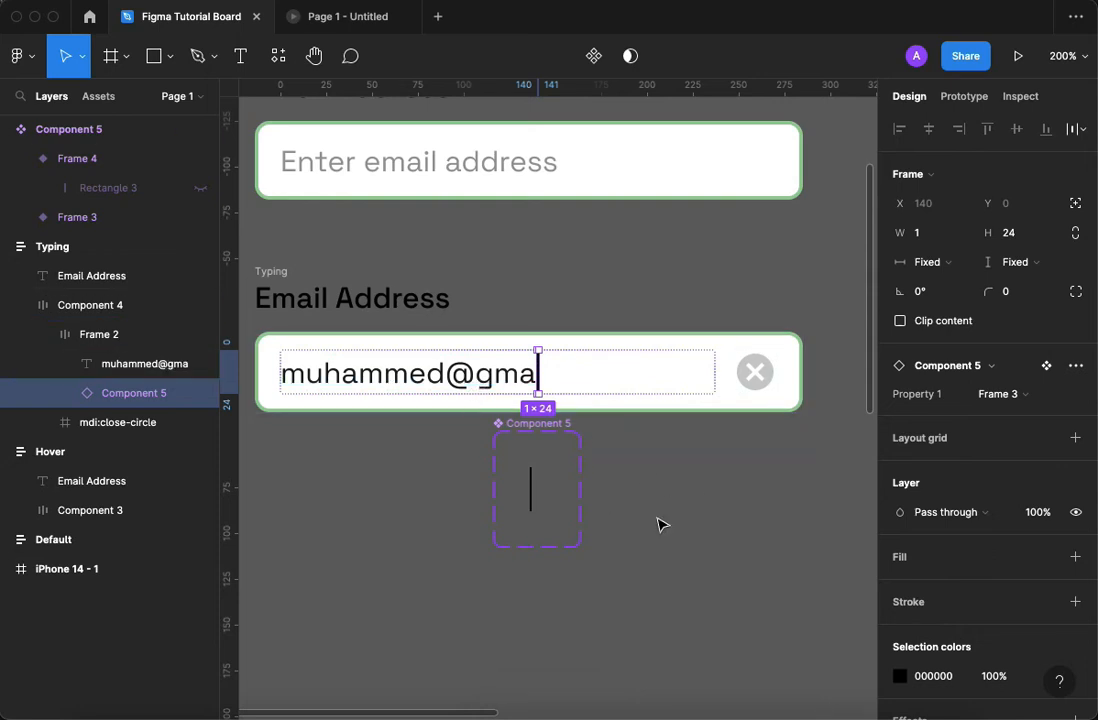
Move the cursor component set, Component 5, further down so it is clear of the Typing field.
{"action": "key", "text": "shift+0"}
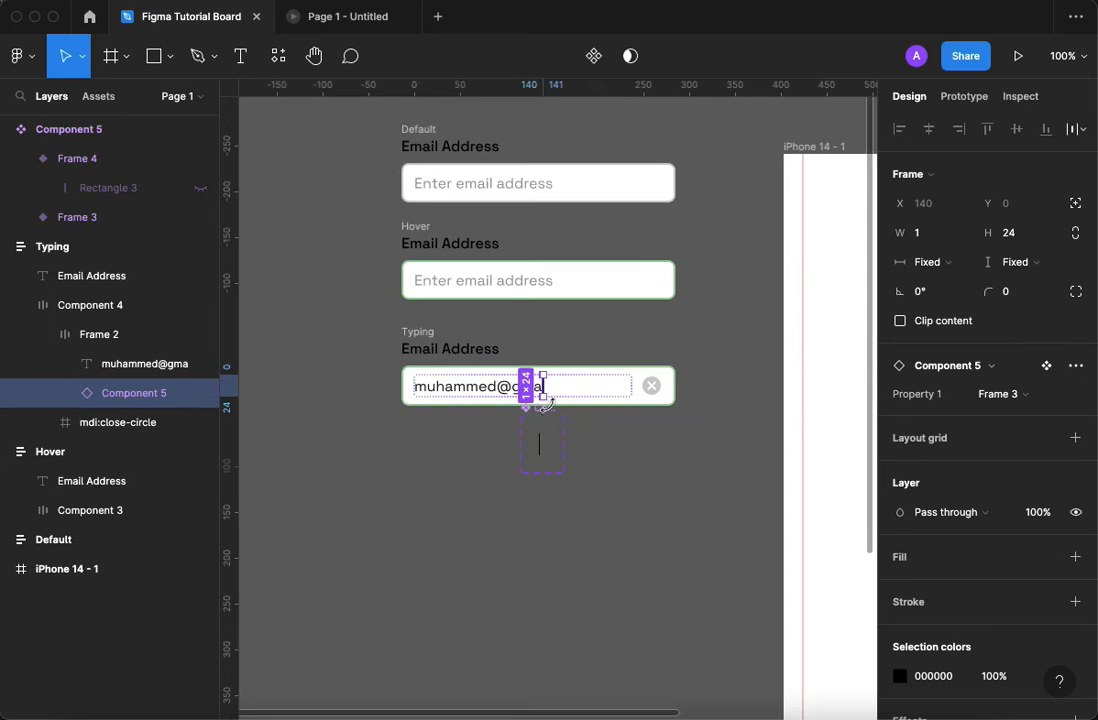
{"action": "left_click", "coordinate": [632, 429]}
{"action": "left_click_drag", "start_coordinate": [548, 420], "coordinate": [548, 548]}
Turn the Default, Hover and Typing frames into multiple components and combine them as variants.
{"action": "left_click_drag", "start_coordinate": [374, 123], "coordinate": [694, 424]}
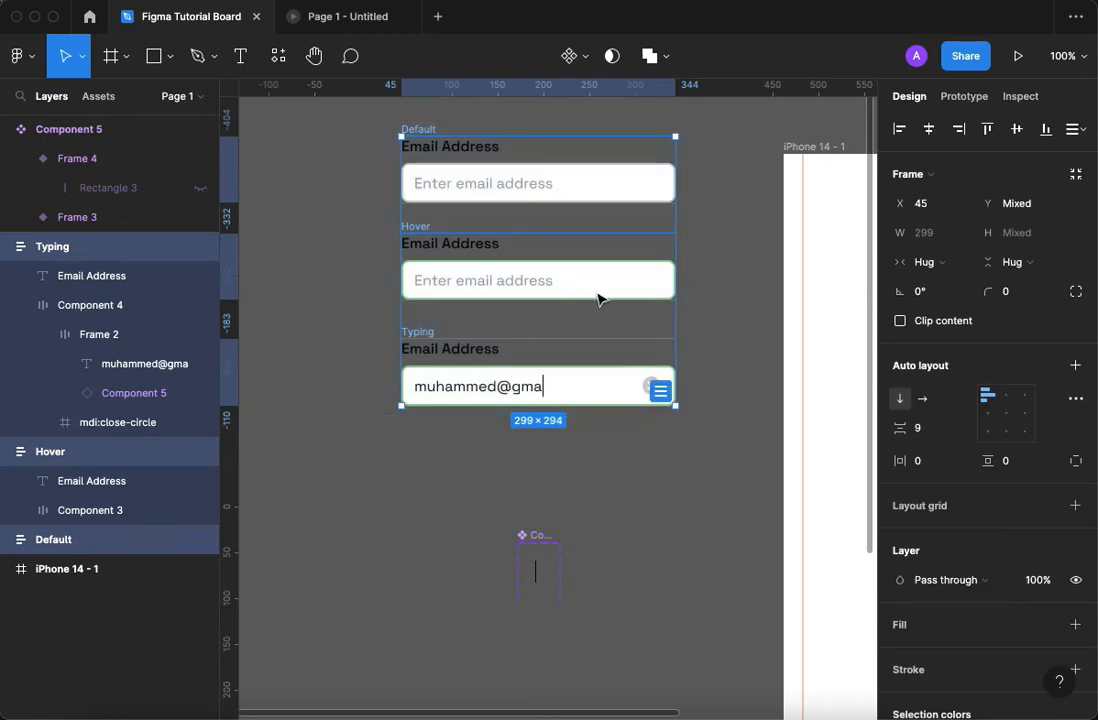
{"action": "left_click", "coordinate": [588, 57]}
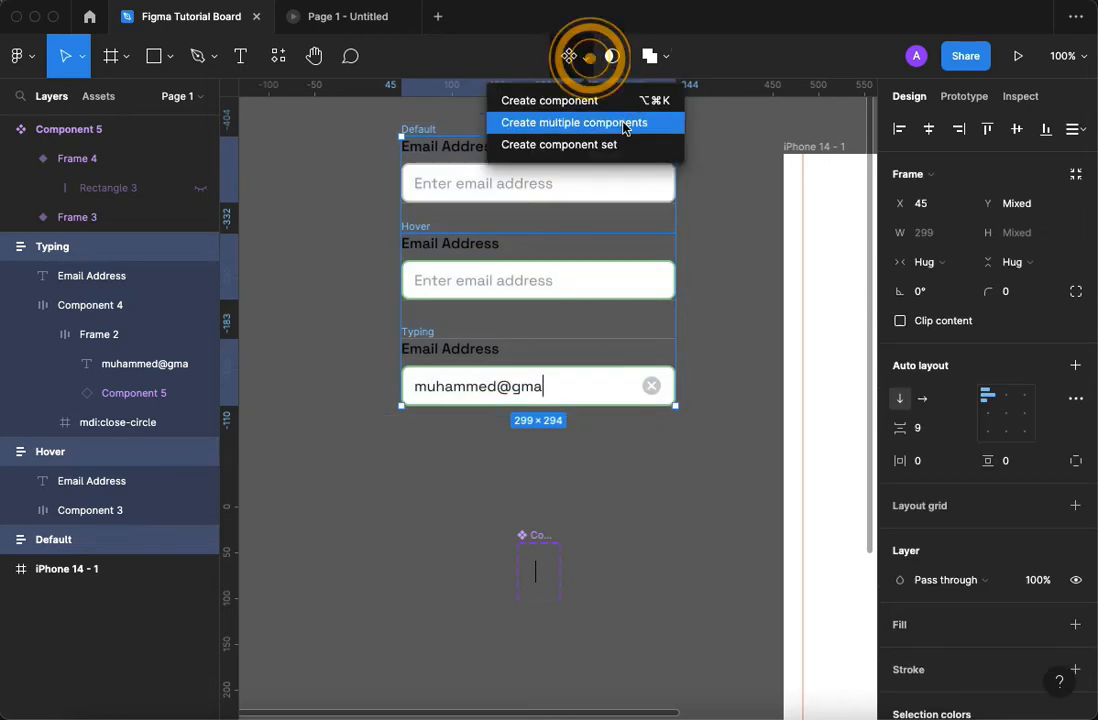
{"action": "left_click", "coordinate": [625, 125]}
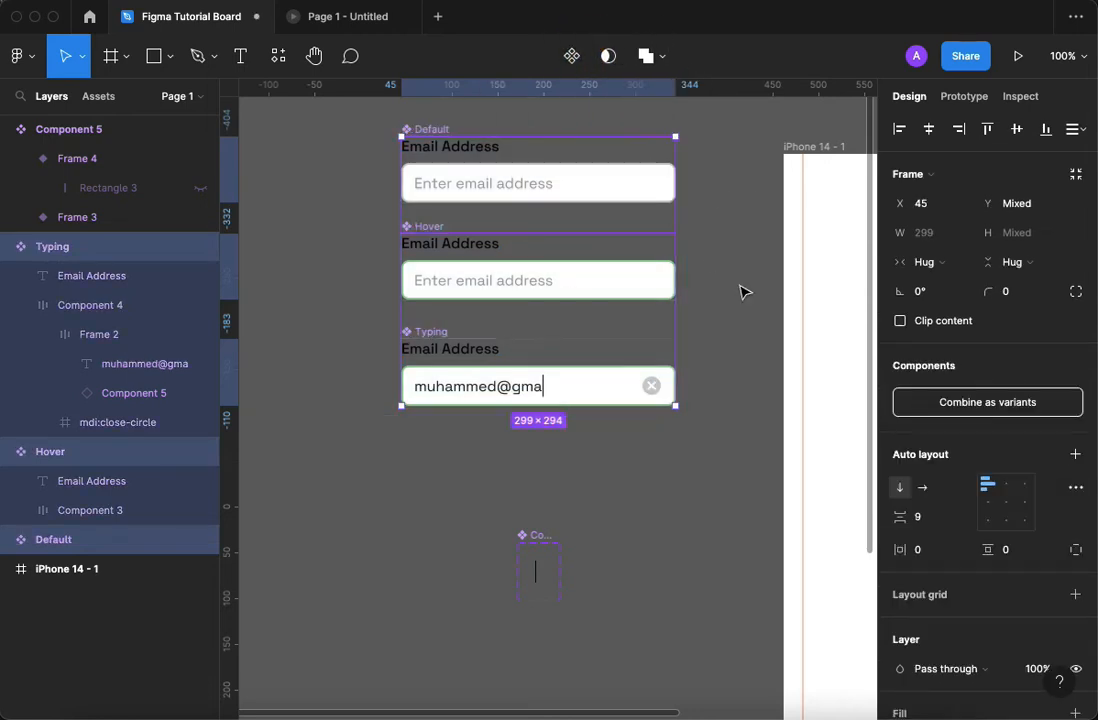
{"action": "left_click", "coordinate": [950, 404]}
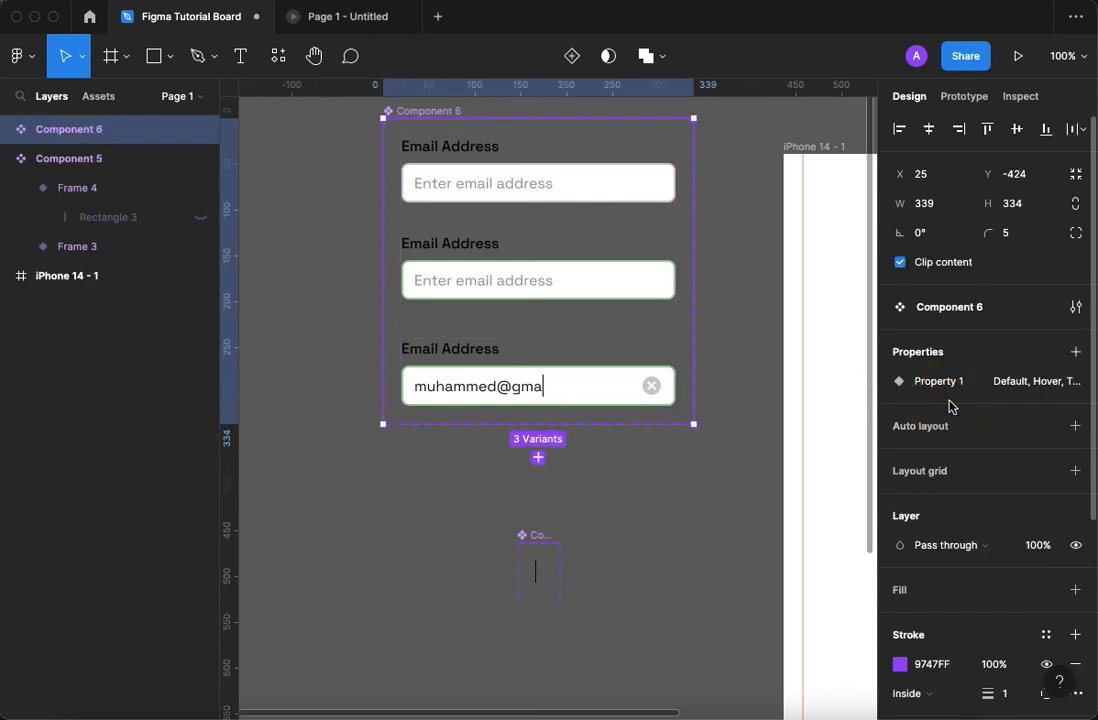
Add an interaction to the Default variant's input box that changes it to Hover while hovering.
{"action": "left_click", "coordinate": [478, 166]}
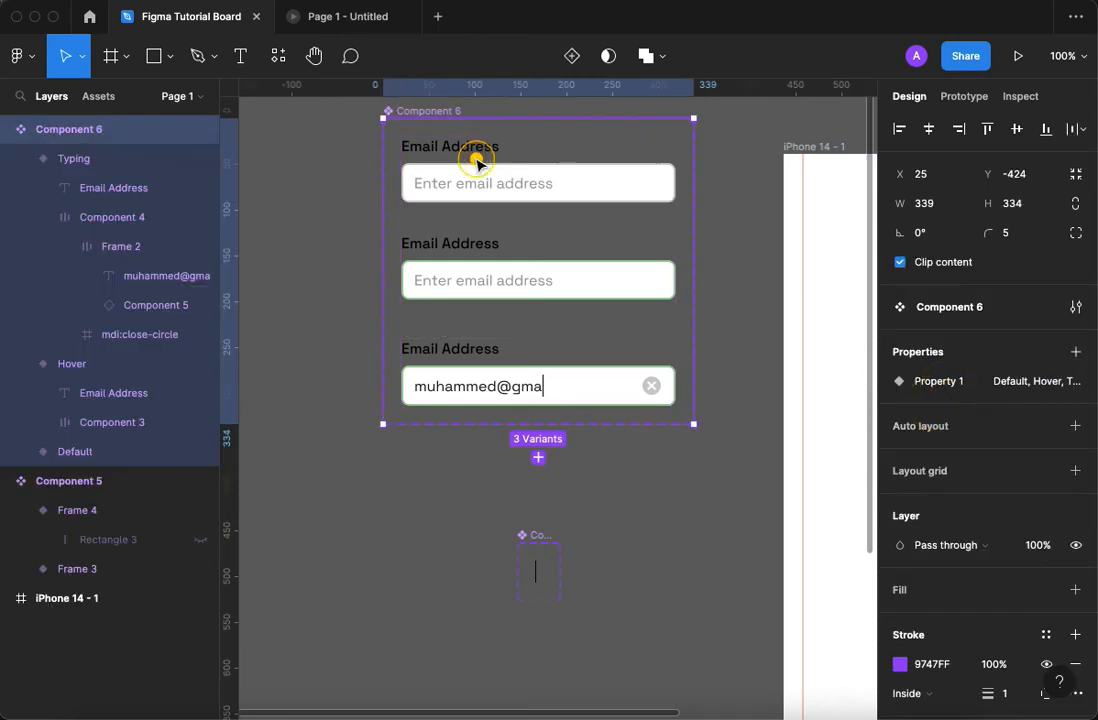
{"action": "left_click", "coordinate": [576, 192]}
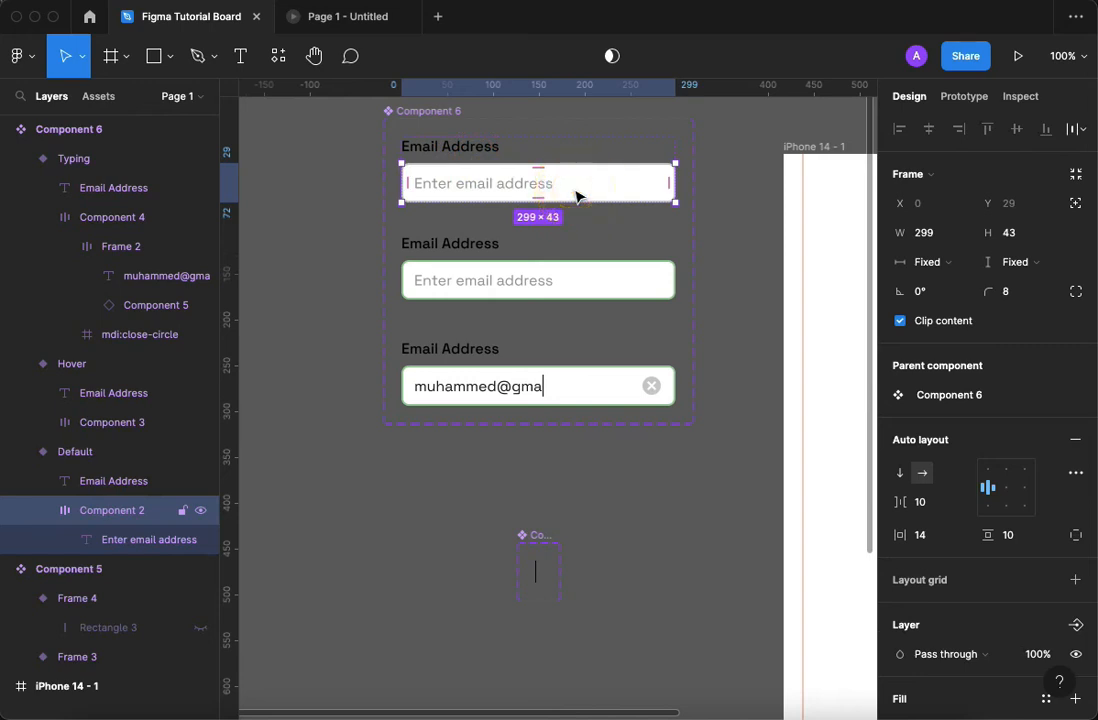
{"action": "left_click", "coordinate": [963, 96]}
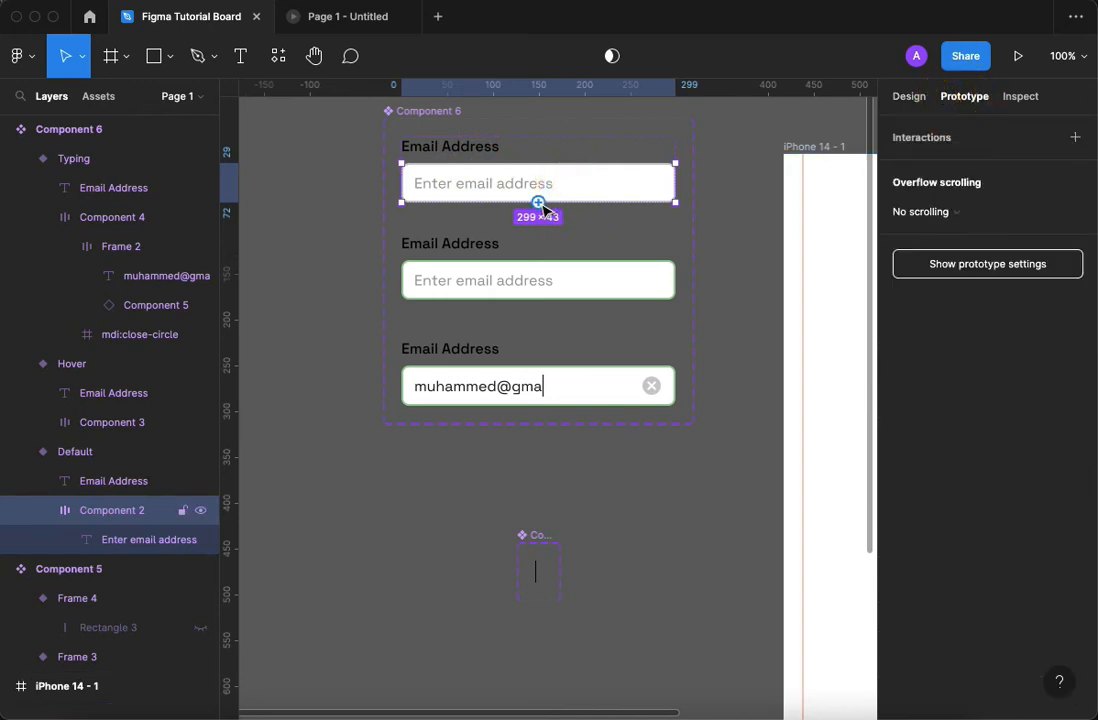
{"action": "left_click", "coordinate": [538, 202]}
{"action": "left_click_drag", "start_coordinate": [576, 278], "coordinate": [569, 277]}
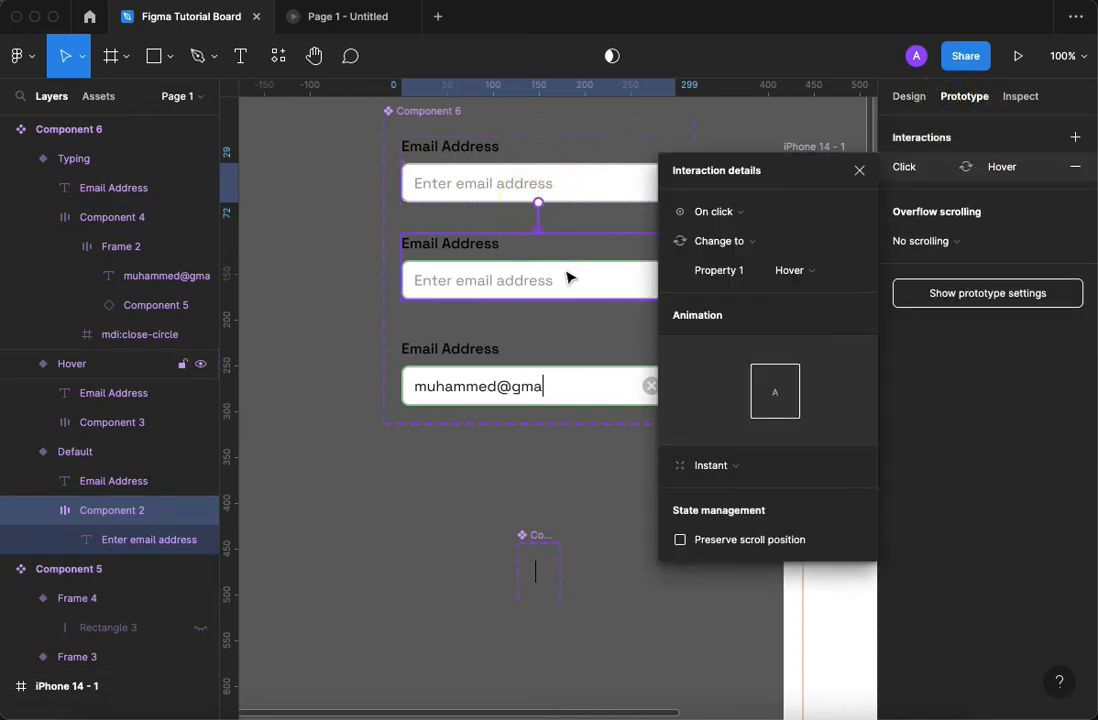
{"action": "left_click", "coordinate": [728, 213]}
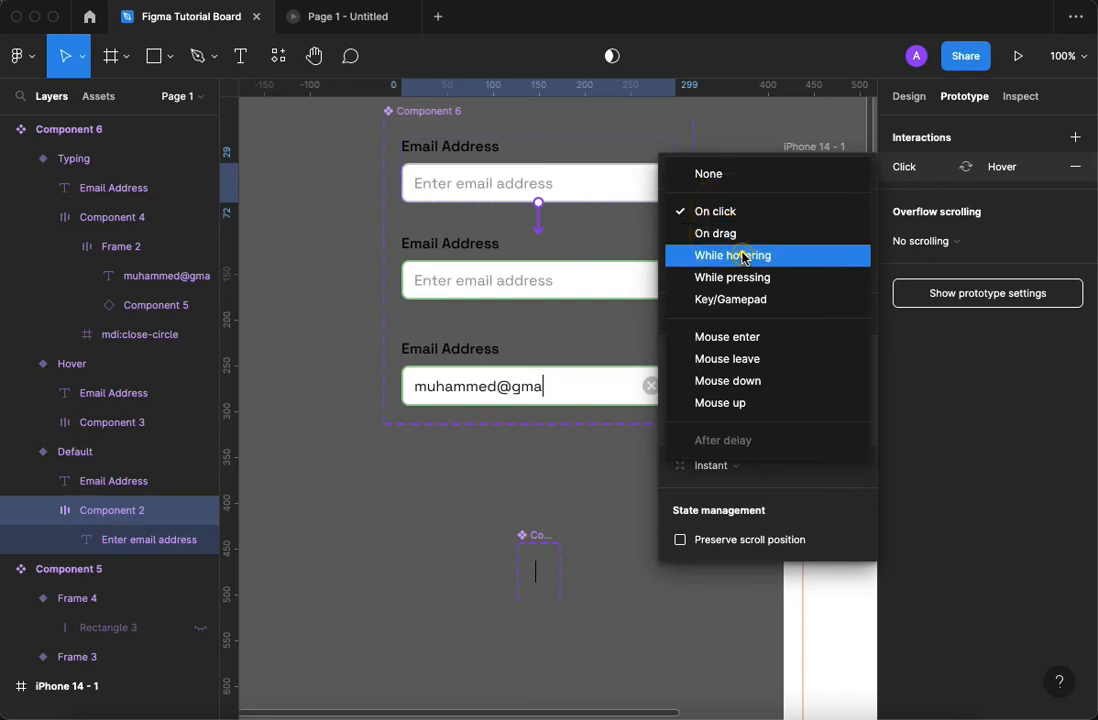
{"action": "left_click", "coordinate": [741, 255]}
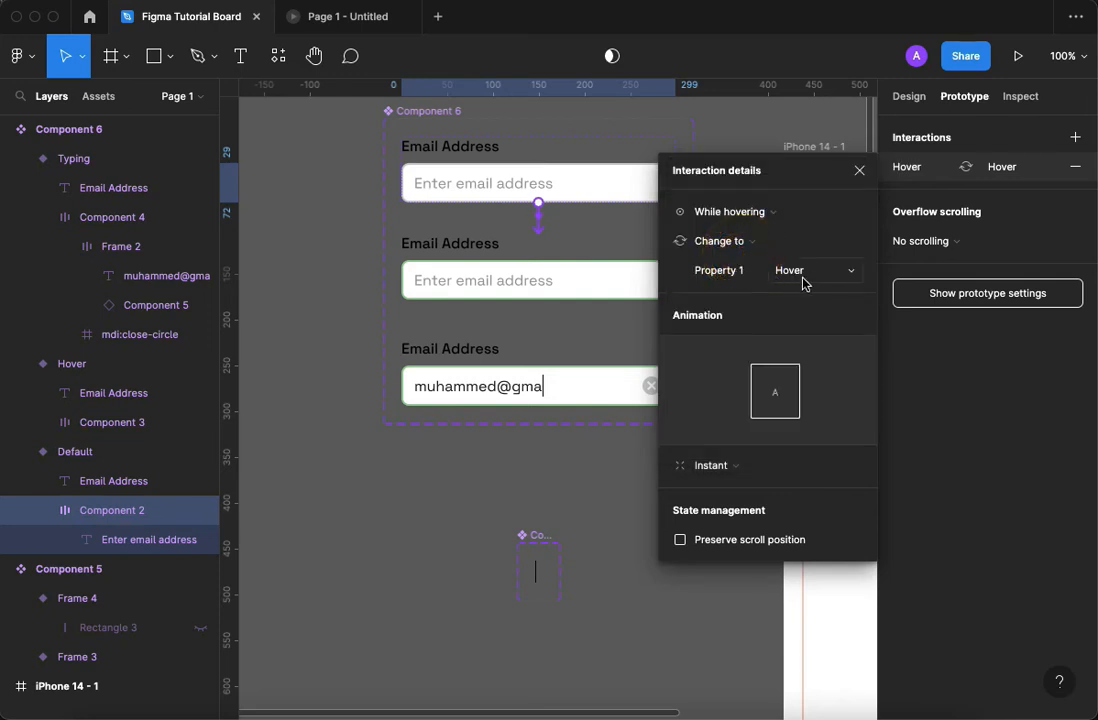
Add an On click interaction to the Hover variant's input box that changes it to Typing.
{"action": "left_click", "coordinate": [505, 285]}
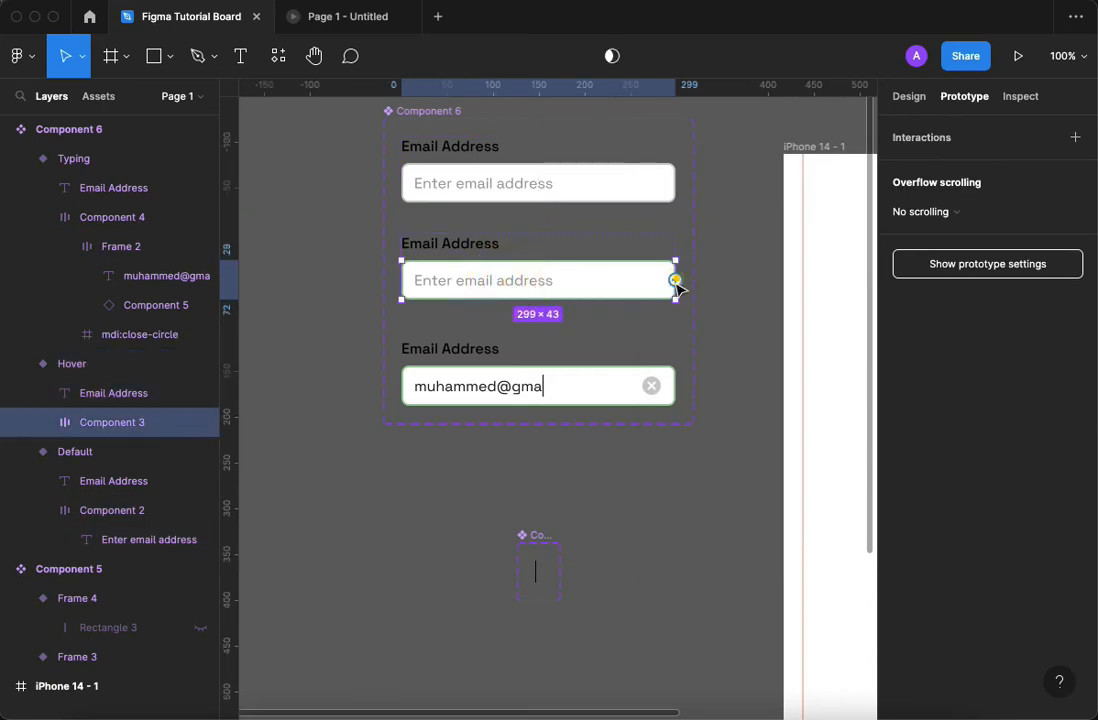
{"action": "left_click_drag", "start_coordinate": [675, 280], "coordinate": [616, 377]}
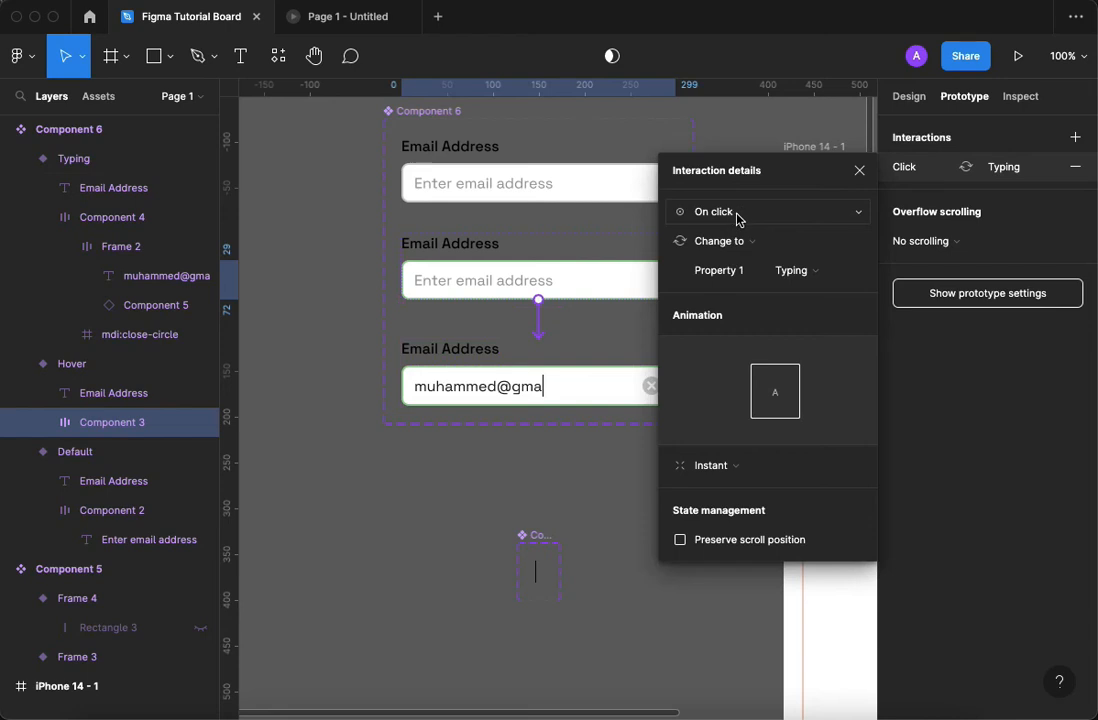
Add an On click interaction to the Typing variant's close-circle icon that changes it back to Default.
{"action": "scroll", "coordinate": [588, 398], "scroll_direction": "right", "scroll_amount": 3}
{"action": "left_click", "coordinate": [575, 400]}
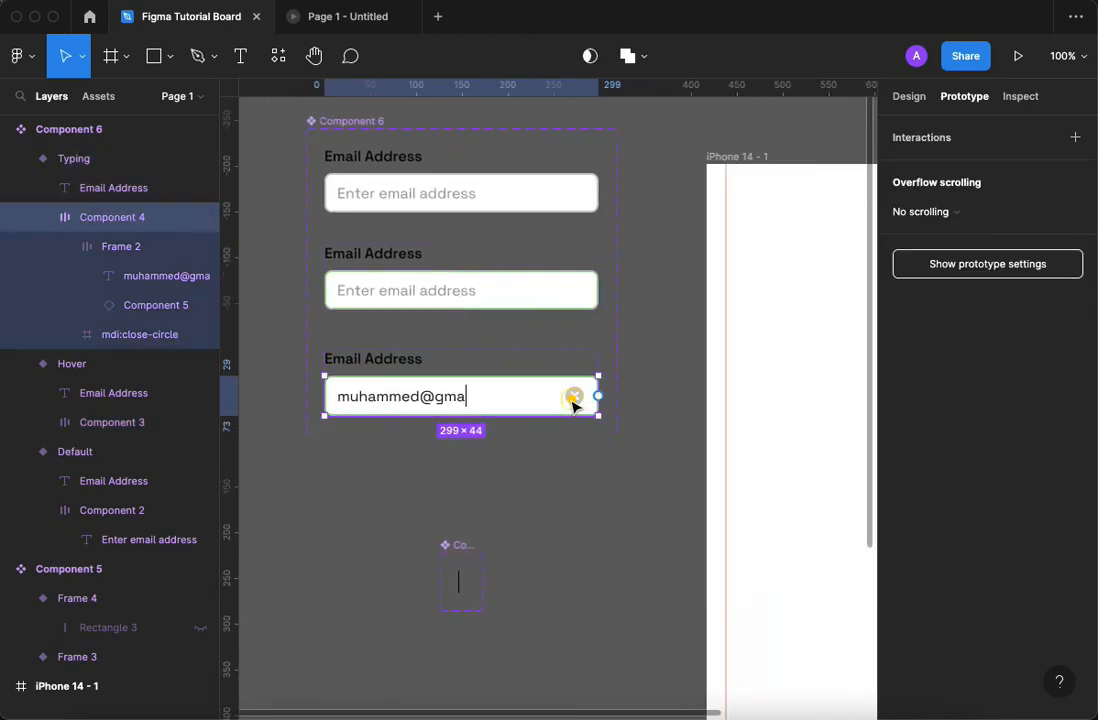
{"action": "left_click_drag", "start_coordinate": [576, 398], "coordinate": [515, 225]}
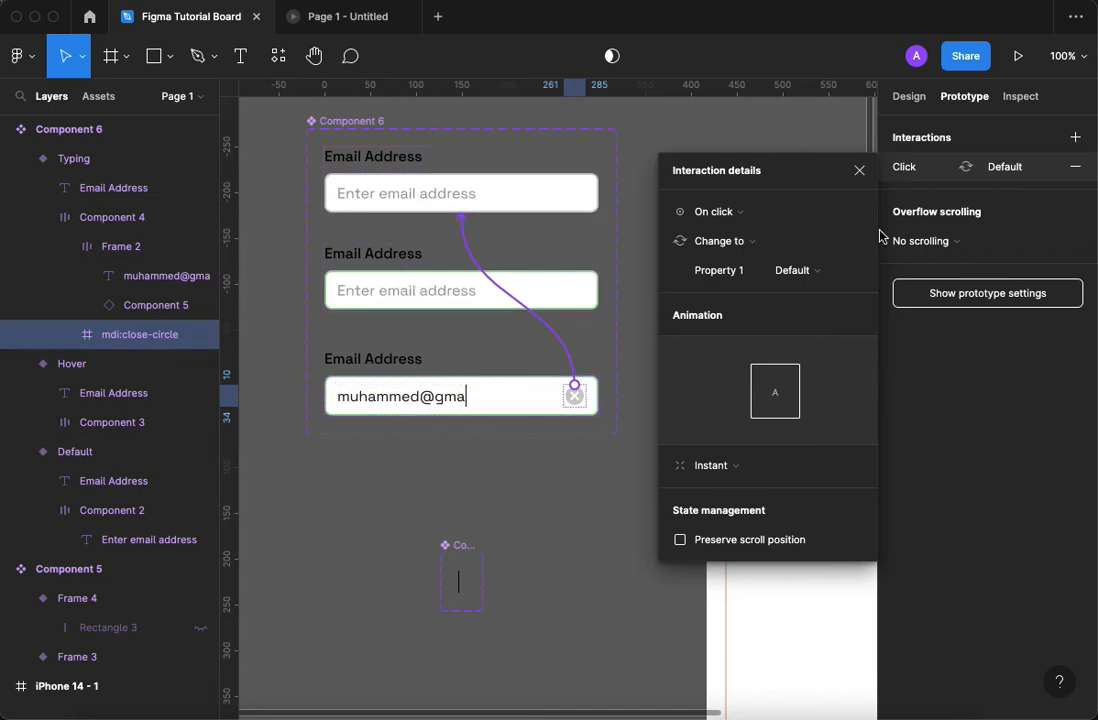
{"action": "left_click", "coordinate": [860, 171]}
Place a copy of the Default variant in the iPhone 14 - 1 frame at Y 144 and centre it horizontally.
{"action": "scroll", "coordinate": [833, 252], "scroll_direction": "right", "scroll_amount": 5}
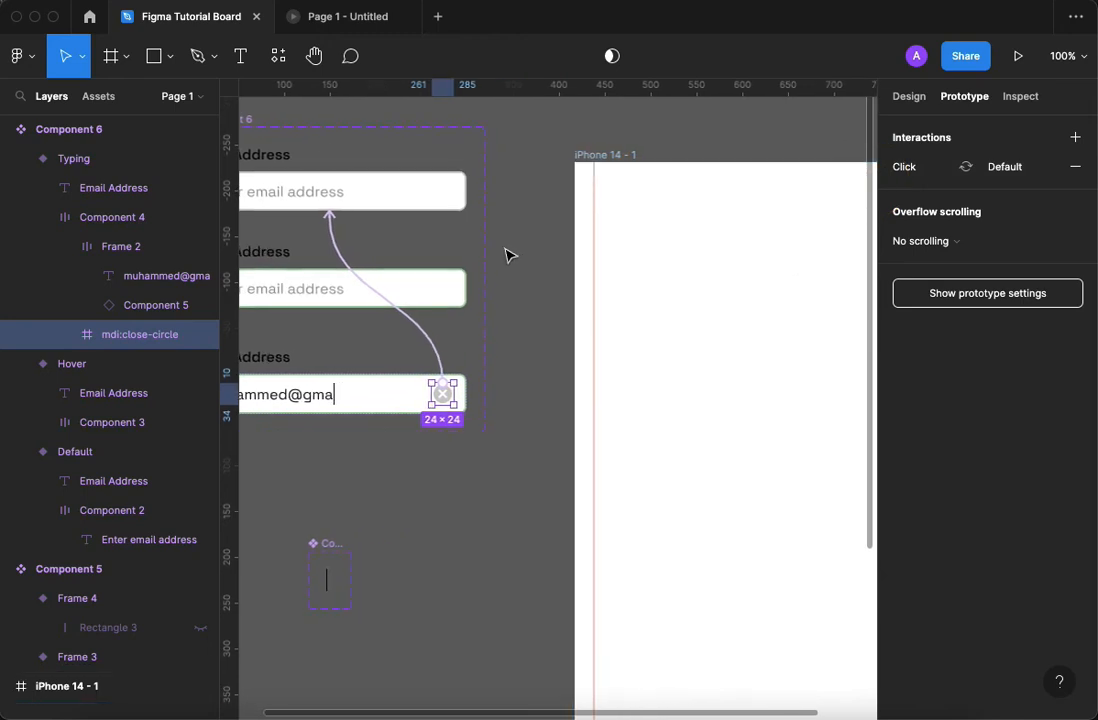
{"action": "left_click", "coordinate": [505, 249]}
{"action": "left_click", "coordinate": [412, 189]}
{"action": "left_click_drag", "start_coordinate": [297, 180], "coordinate": [699, 338]}
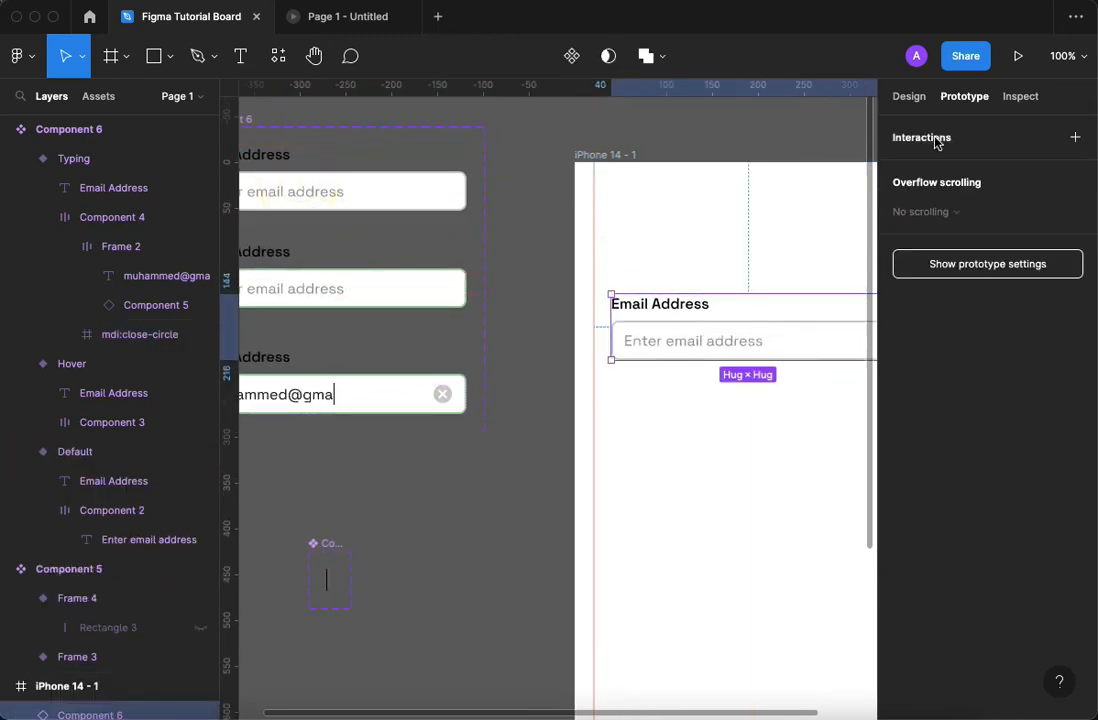
{"action": "scroll", "coordinate": [806, 238], "scroll_direction": "right", "scroll_amount": 5}
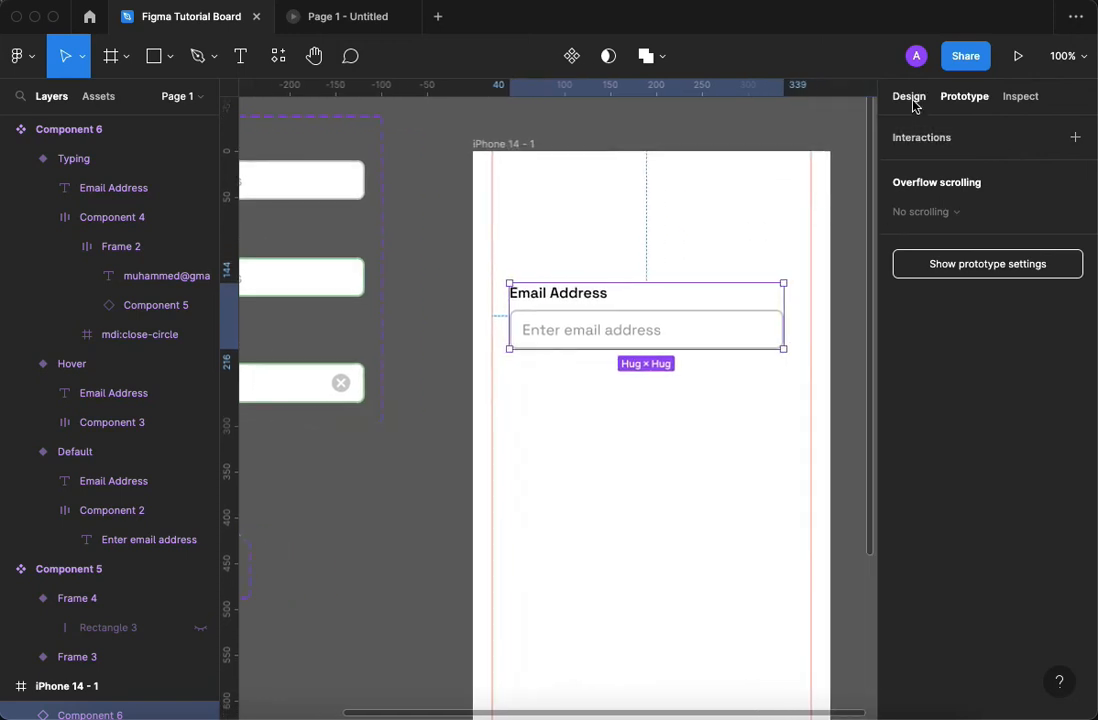
{"action": "left_click", "coordinate": [911, 96]}
{"action": "left_click", "coordinate": [928, 128]}
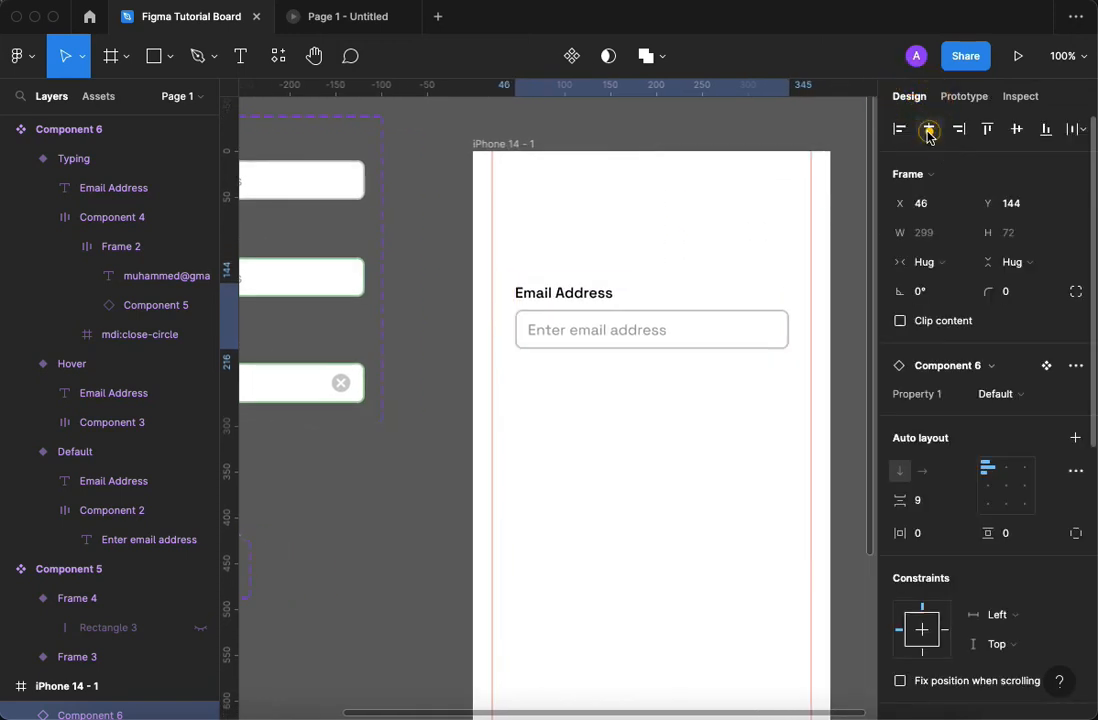
{"action": "left_click", "coordinate": [693, 245]}
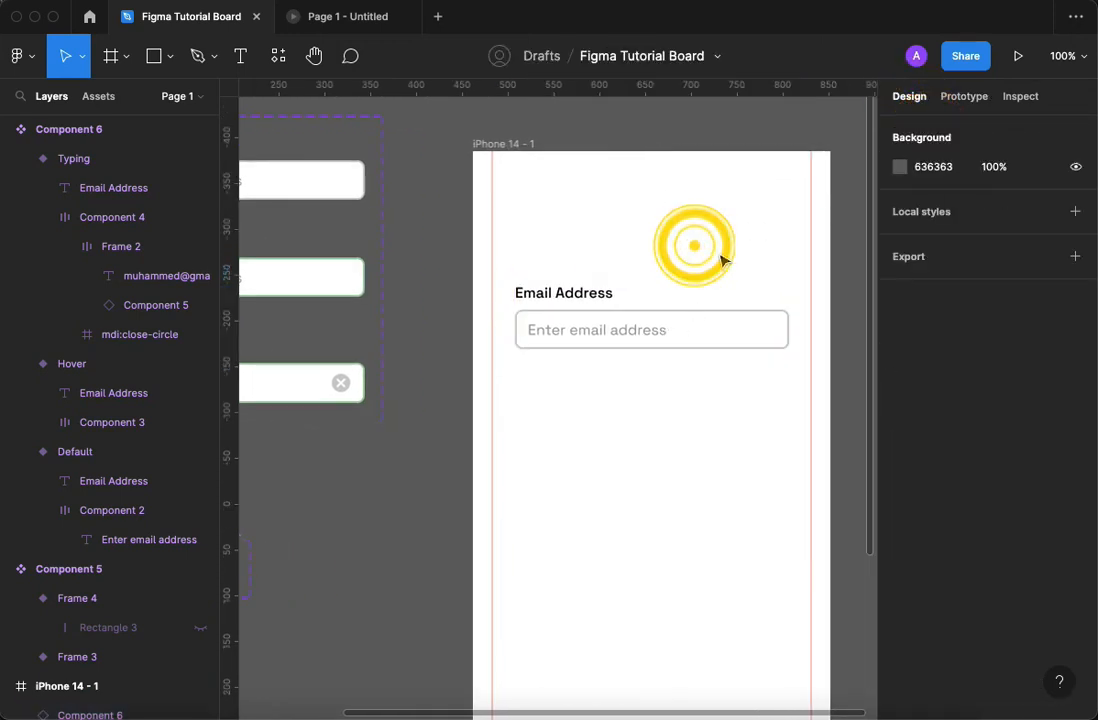
Preview the iPhone 14 - 1 frame as a prototype and test activating the email field and clearing it with the close icon.
{"action": "left_click", "coordinate": [518, 148]}
{"action": "left_click", "coordinate": [1018, 56]}
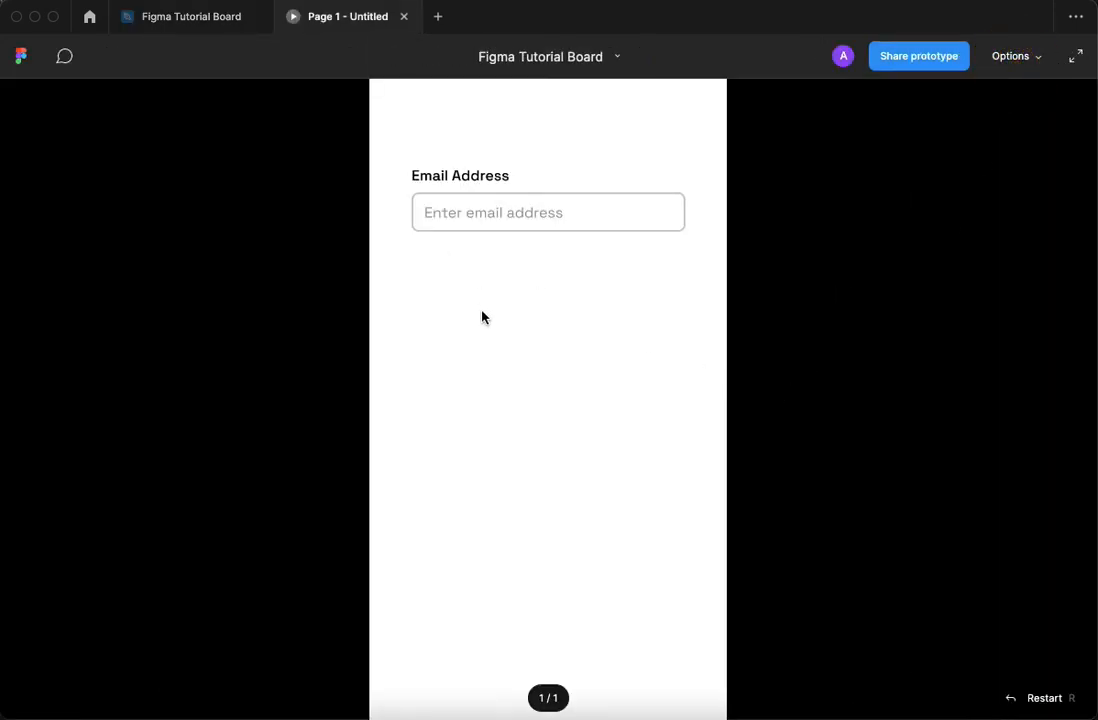
{"action": "left_click", "coordinate": [532, 215]}
{"action": "left_click", "coordinate": [532, 215]}
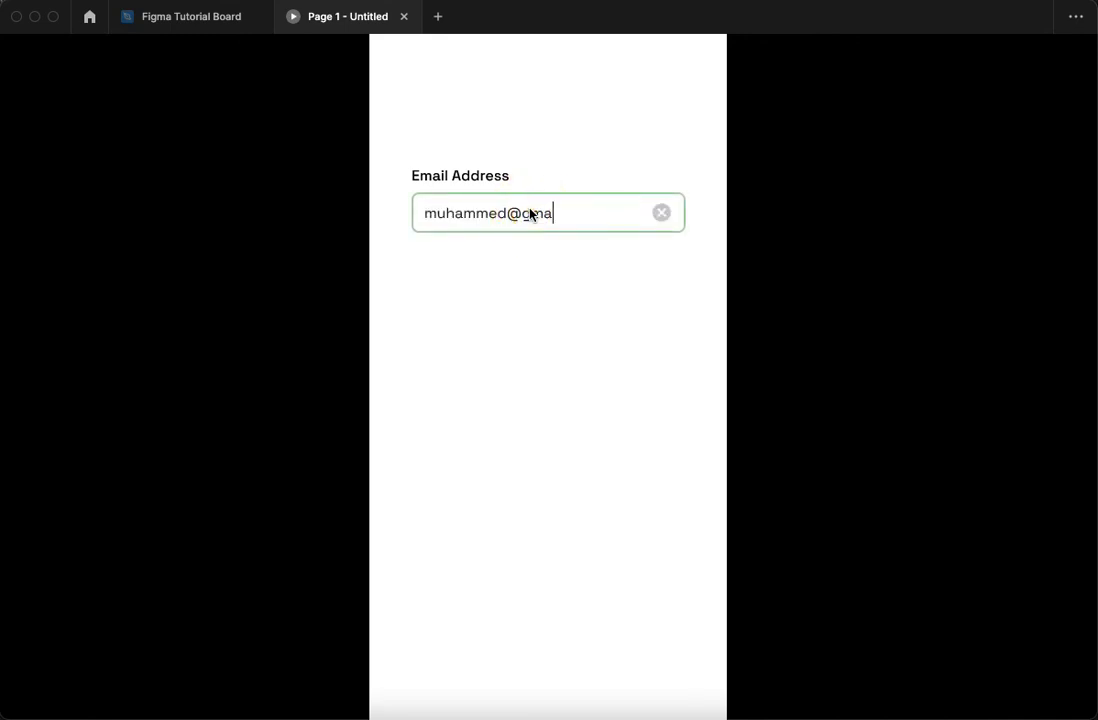
{"action": "left_click", "coordinate": [662, 216]}
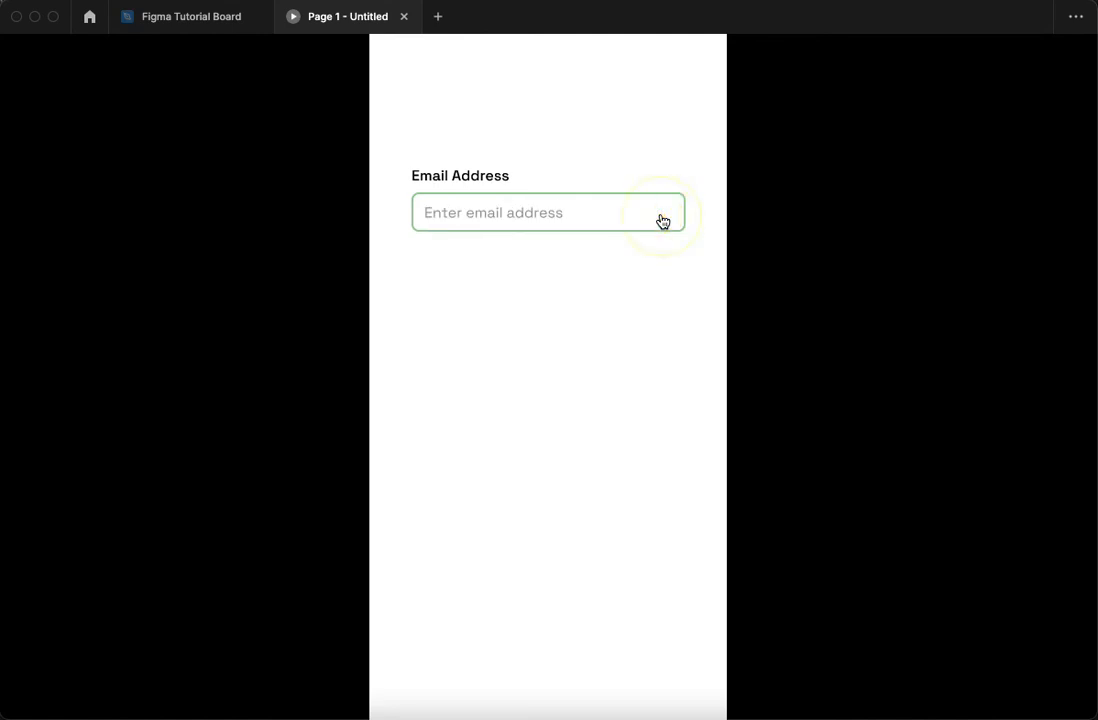